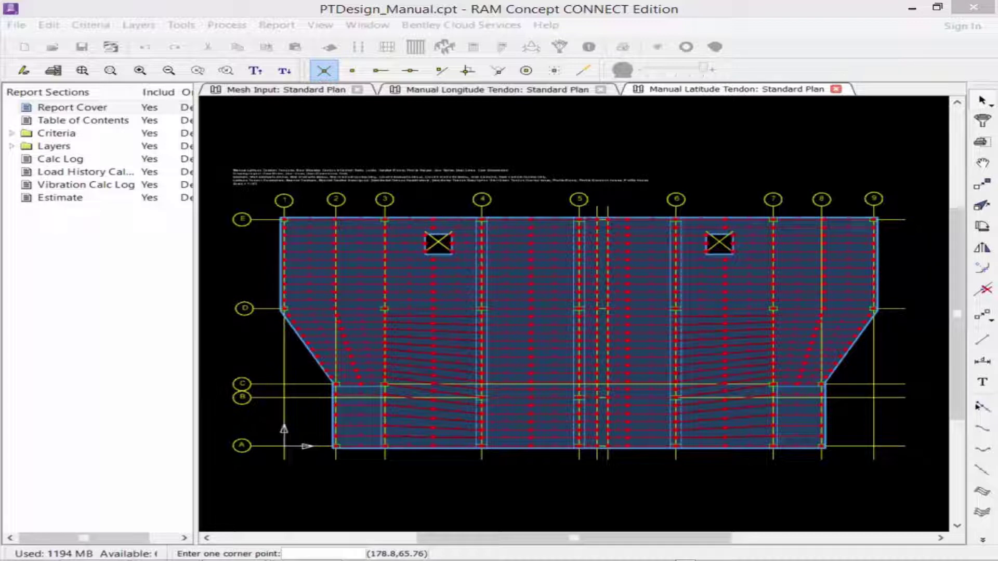
Open Criteria > Calc Options to review the 3-foot element size and ACI 318-11/ASCE 7-10 codes
click(270, 7)
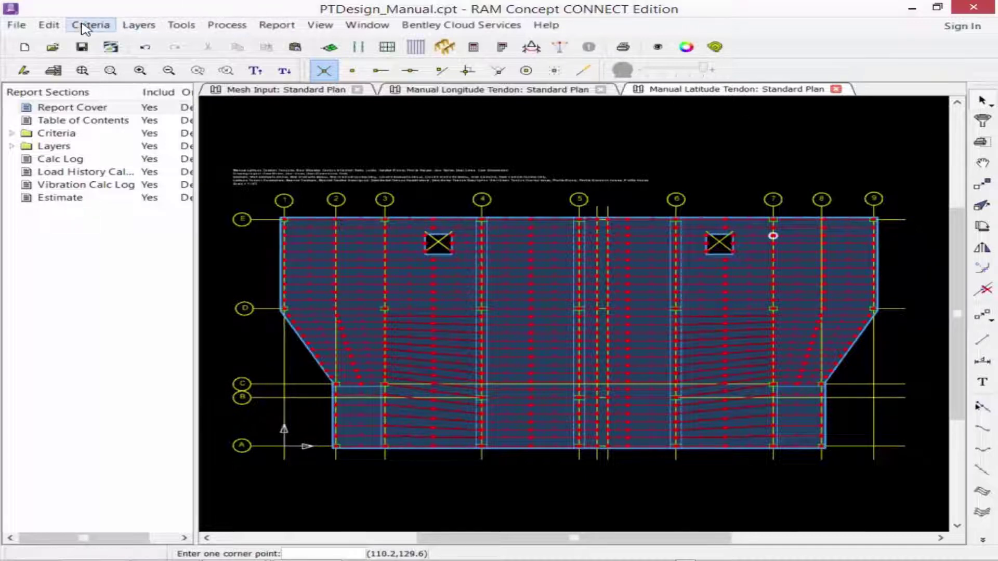
click(85, 26)
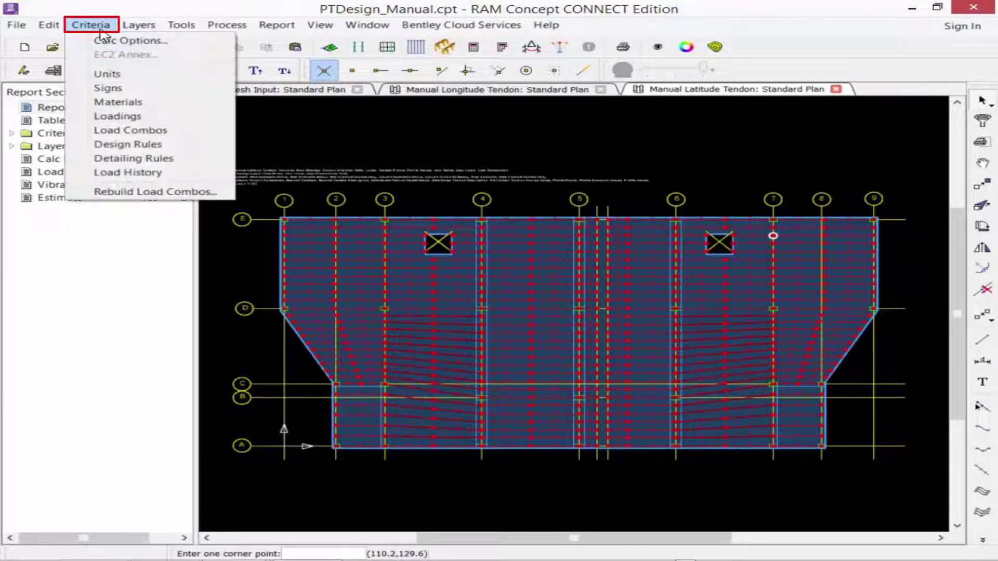
click(130, 40)
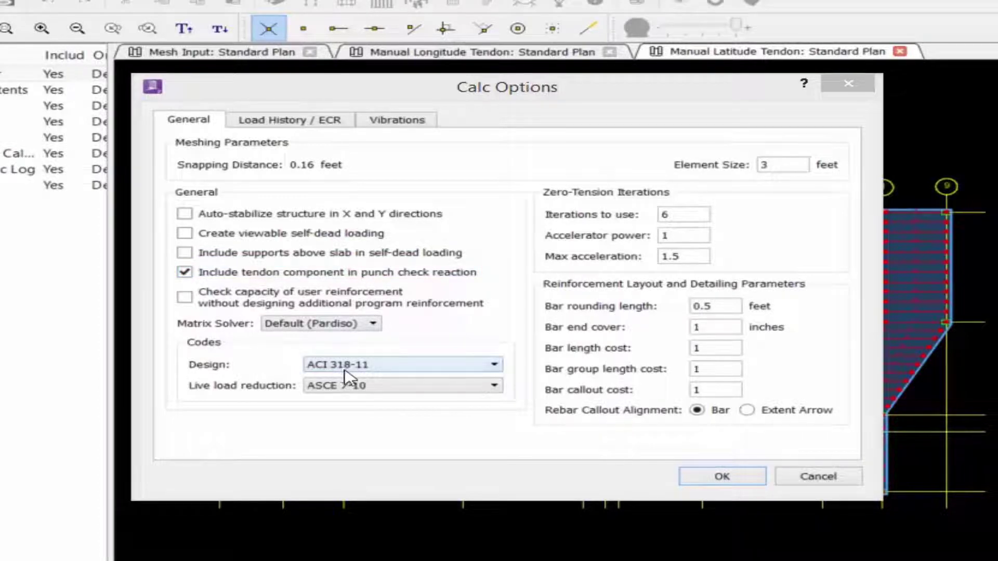
Keep ACI 318-11 as the design code and ASCE 7-10 for live load reduction, then accept
click(395, 367)
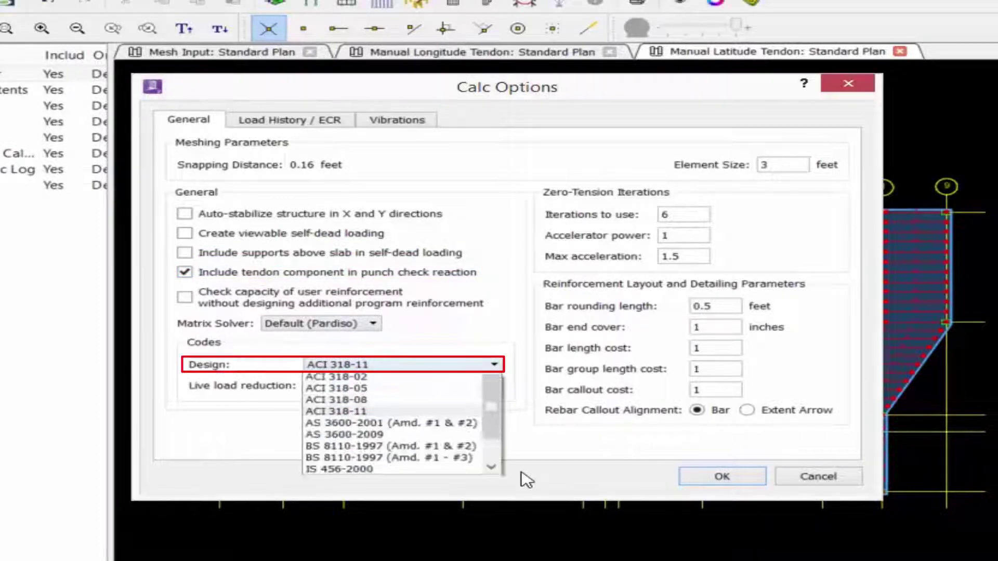
click(523, 478)
click(391, 387)
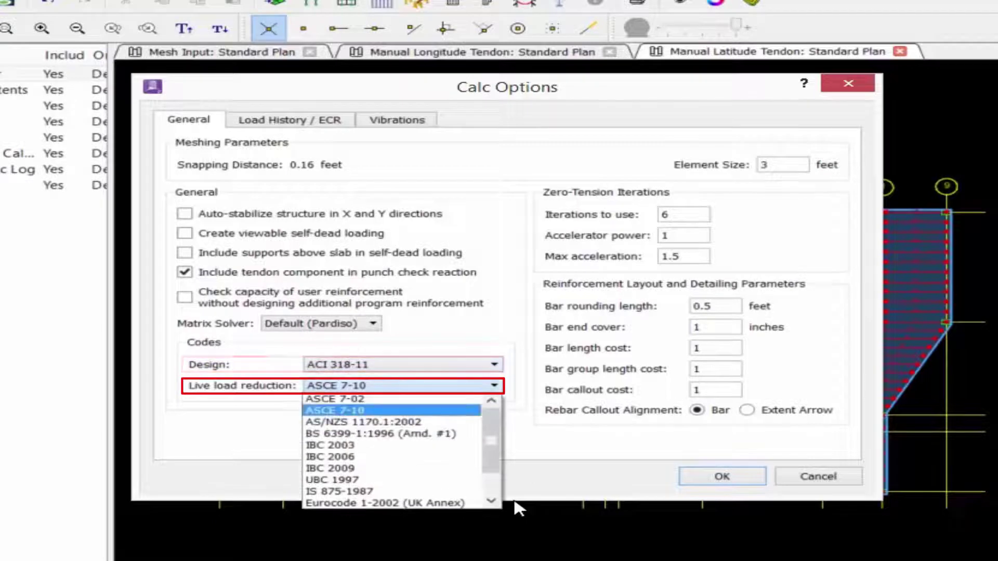
click(519, 509)
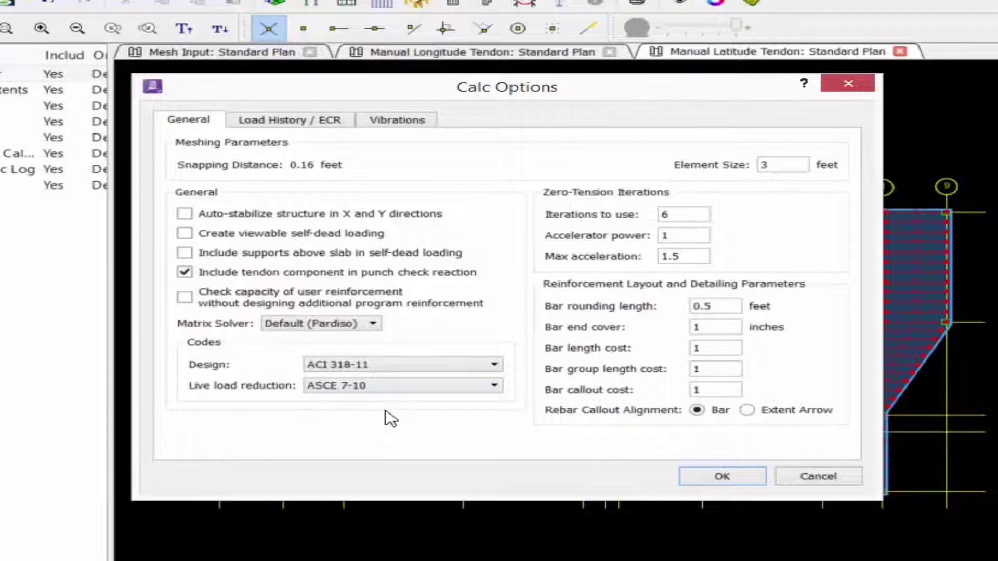
click(723, 476)
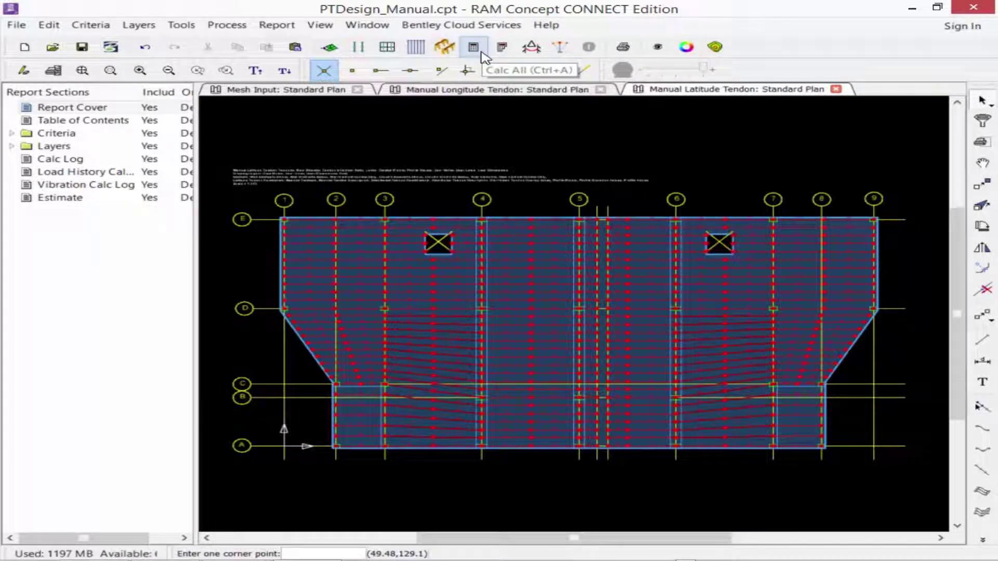
Run Calc All, regenerating the out-of-date mesh with 3-foot elements first
click(481, 52)
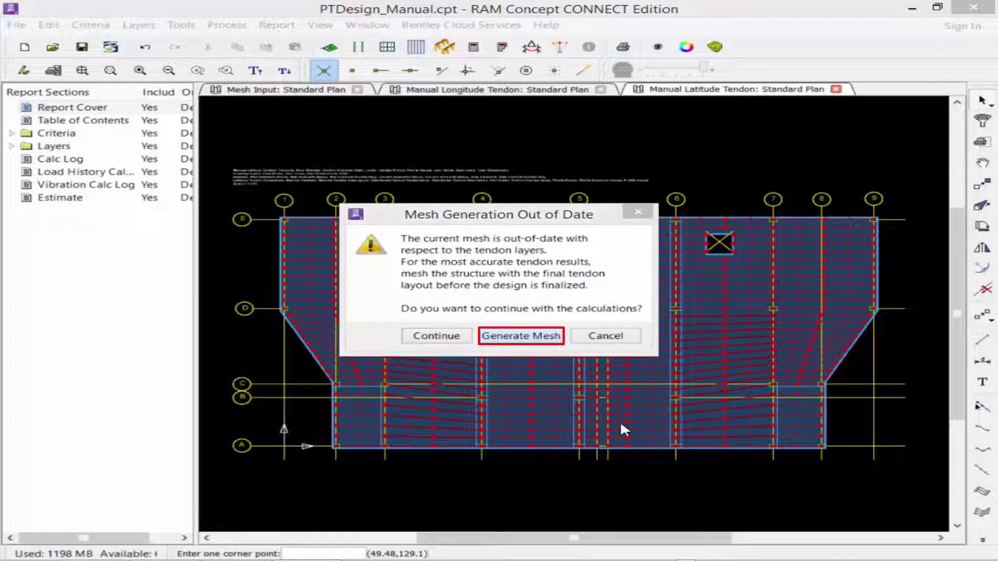
key(Return)
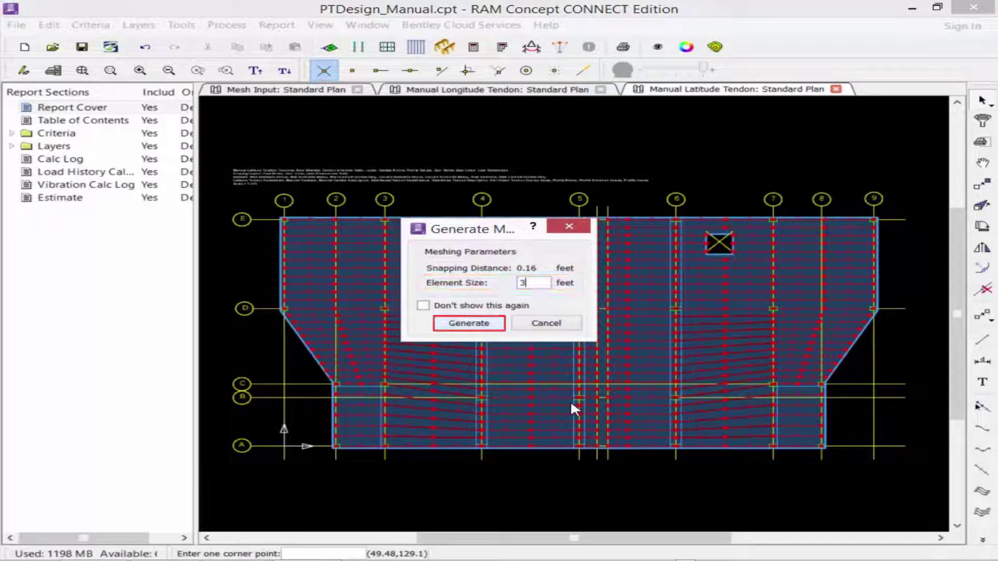
key(Return)
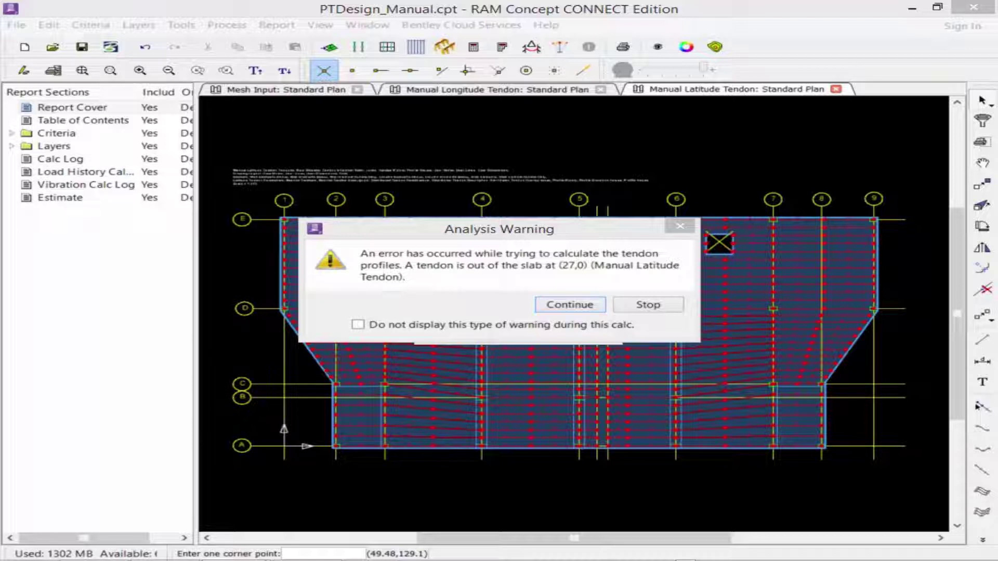
Suppress out-of-slab, tendon radius, strip configuration and non-external tendon warnings, continuing the calculation
click(390, 325)
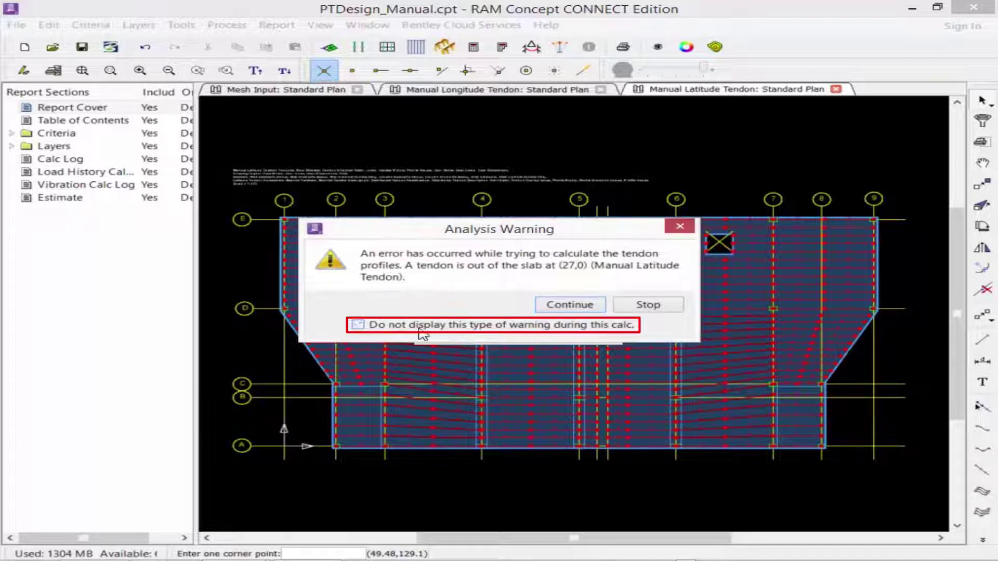
click(551, 309)
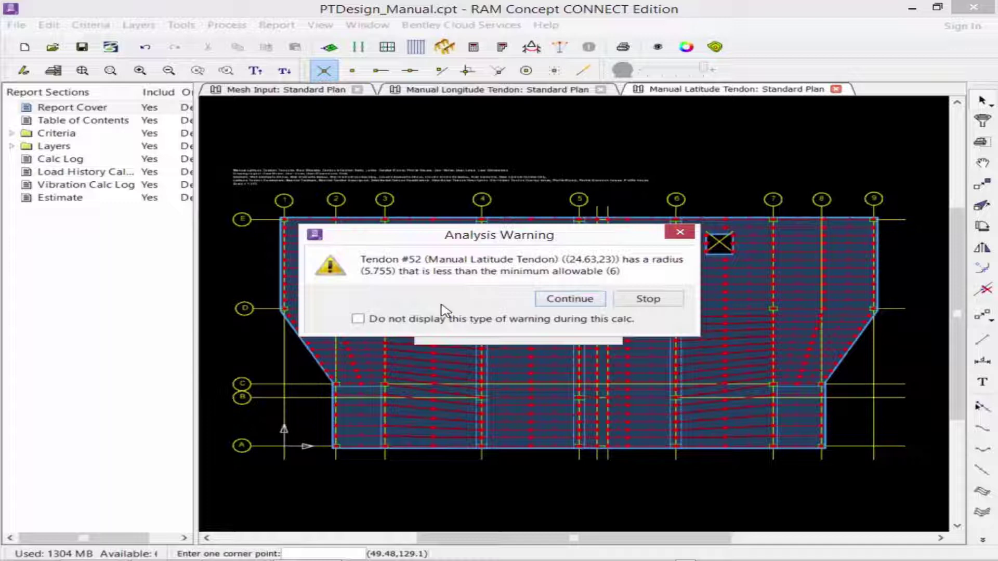
click(561, 319)
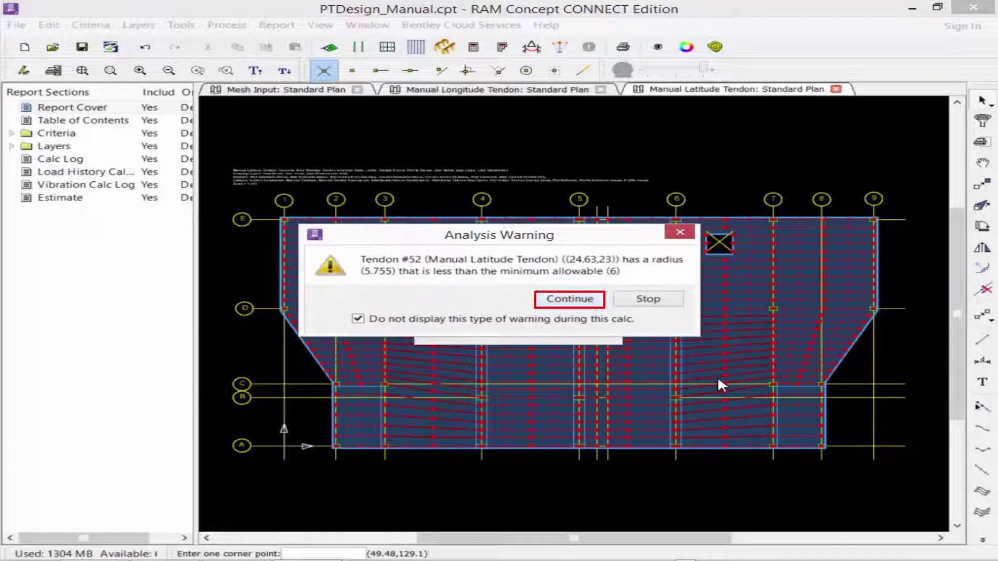
click(570, 300)
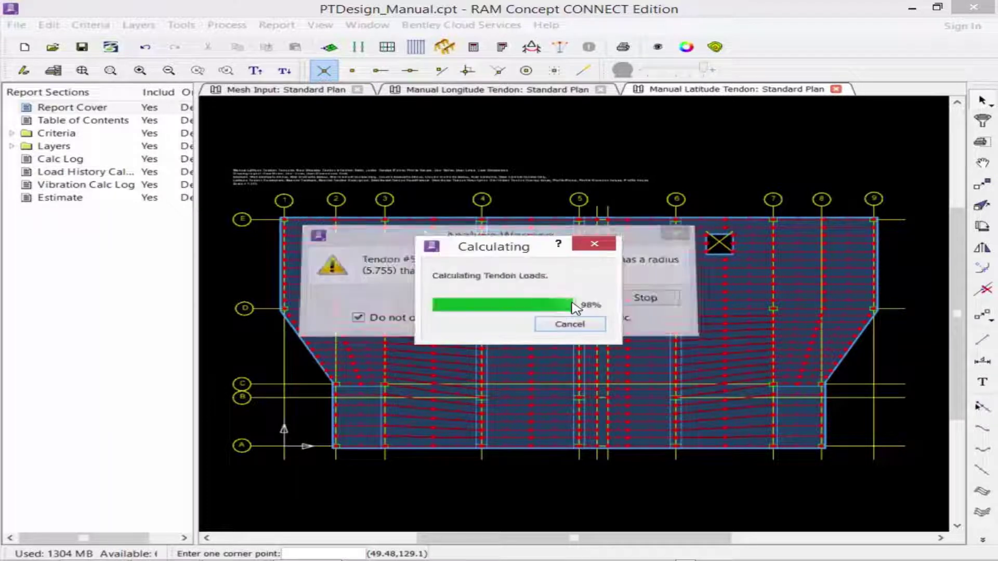
click(353, 317)
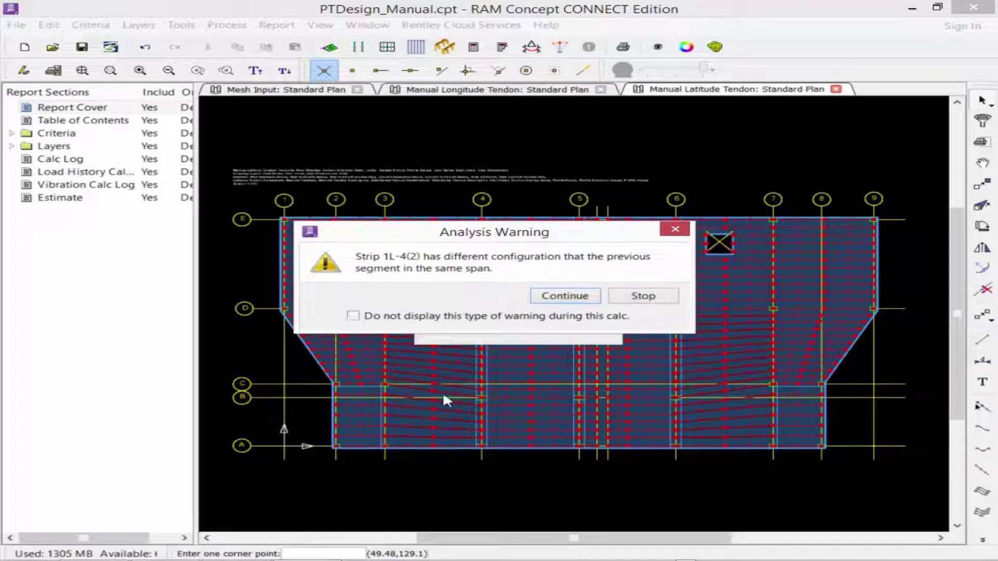
click(565, 296)
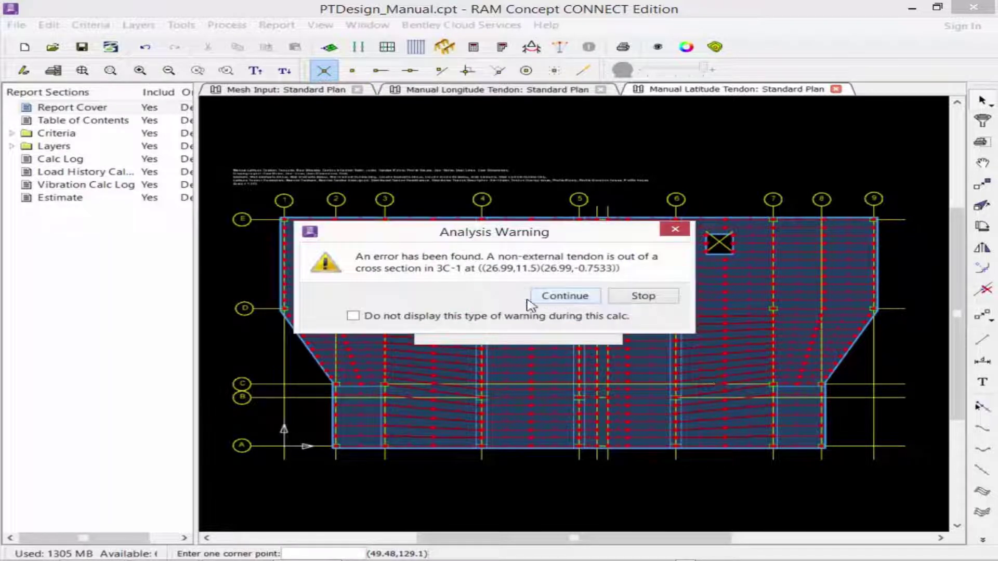
click(357, 317)
click(558, 296)
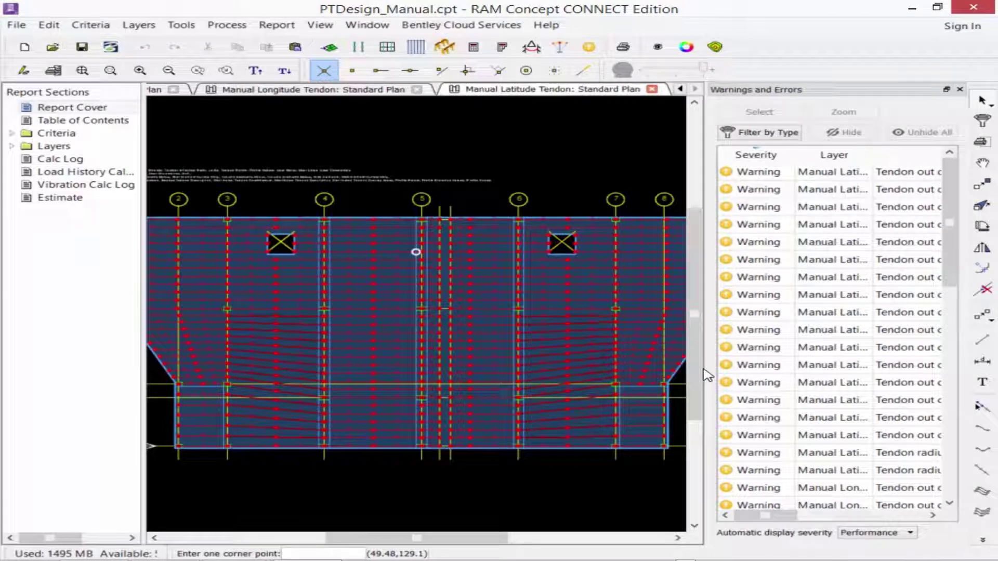
Locate the first warning's short latitude tendon at the slab's lower-left corner on the plan
click(747, 179)
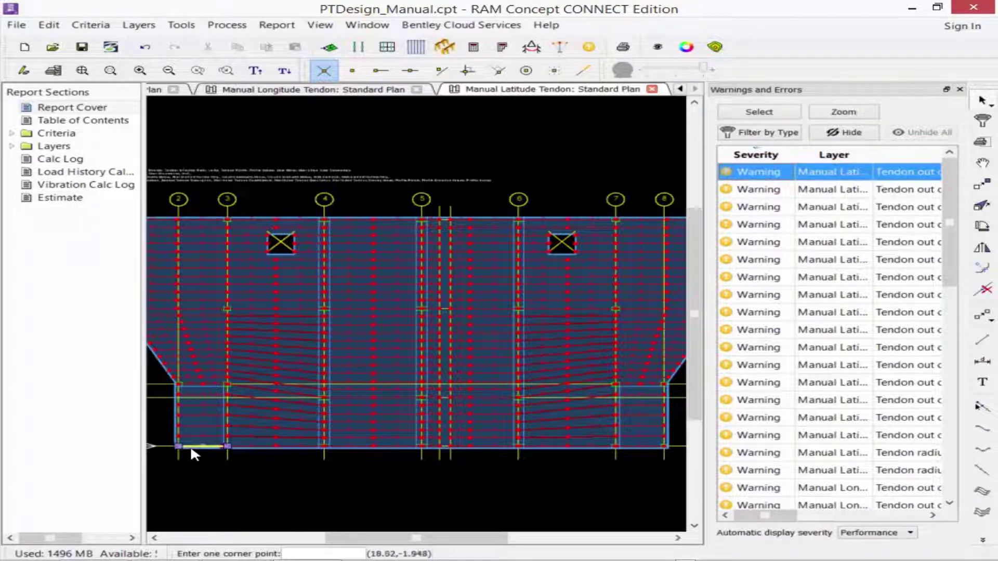
click(420, 158)
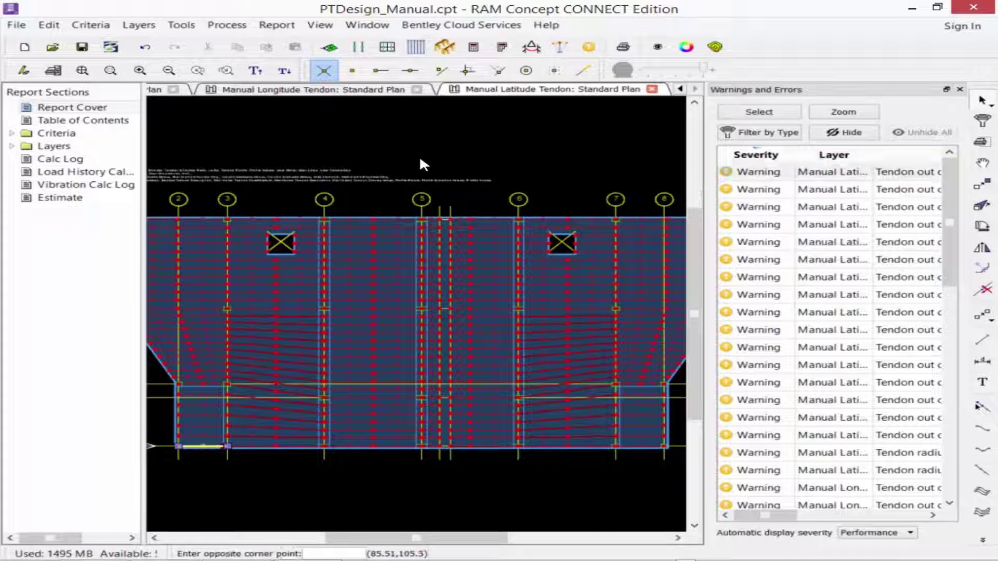
double_click(203, 446)
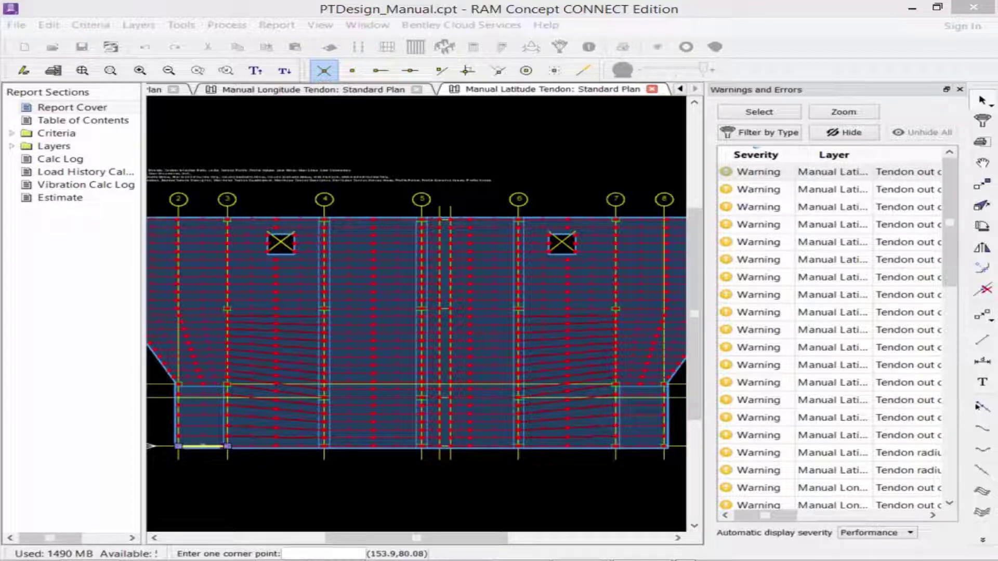
click(743, 172)
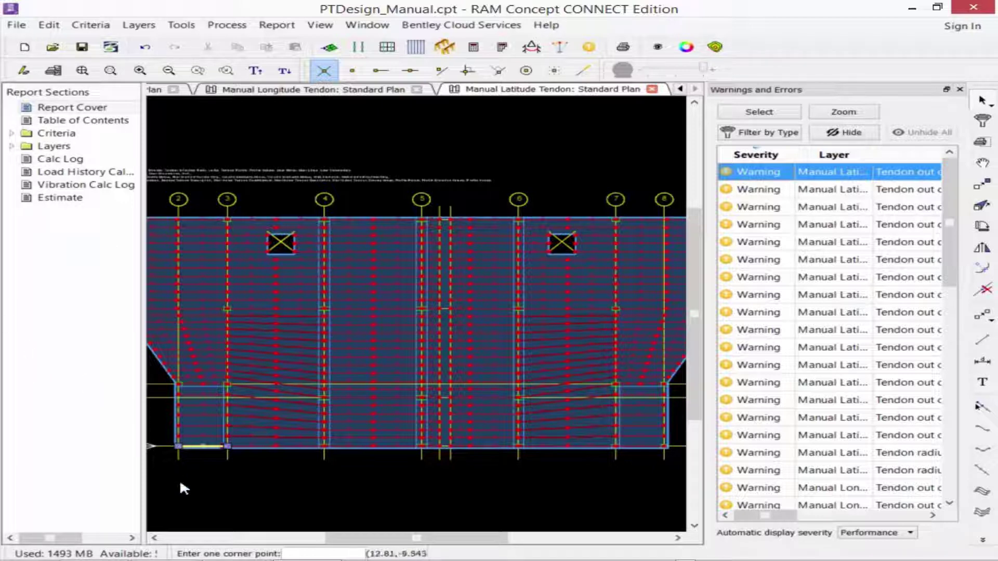
Select the six short latitude tendons at each of the slab's lower corners
click(214, 472)
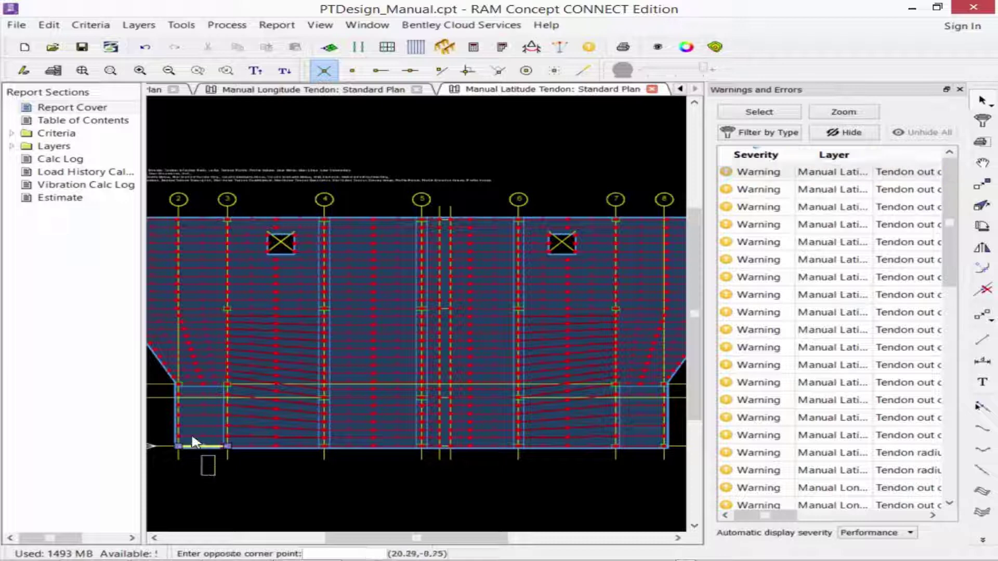
click(188, 397)
click(214, 469)
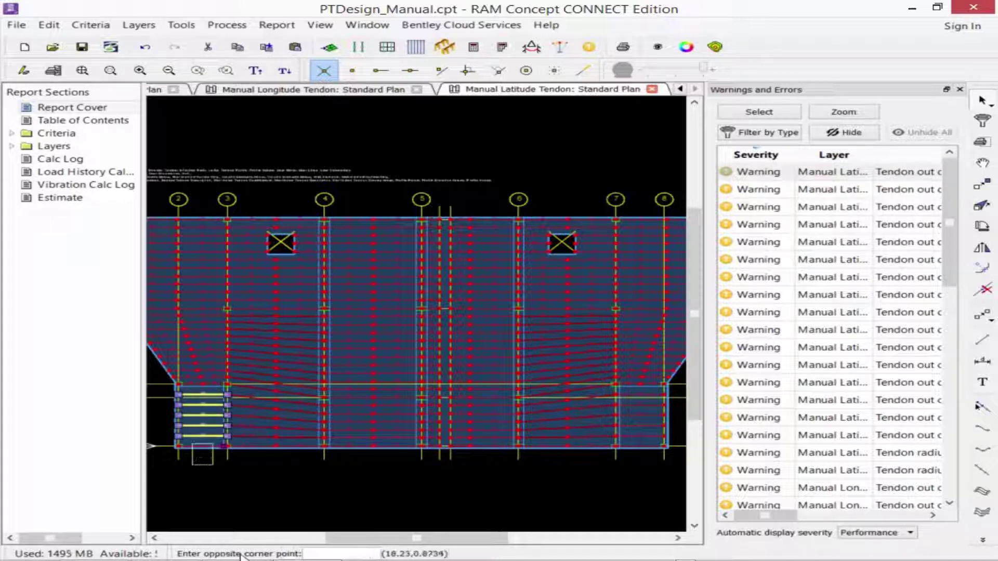
click(190, 443)
click(628, 464)
click(626, 390)
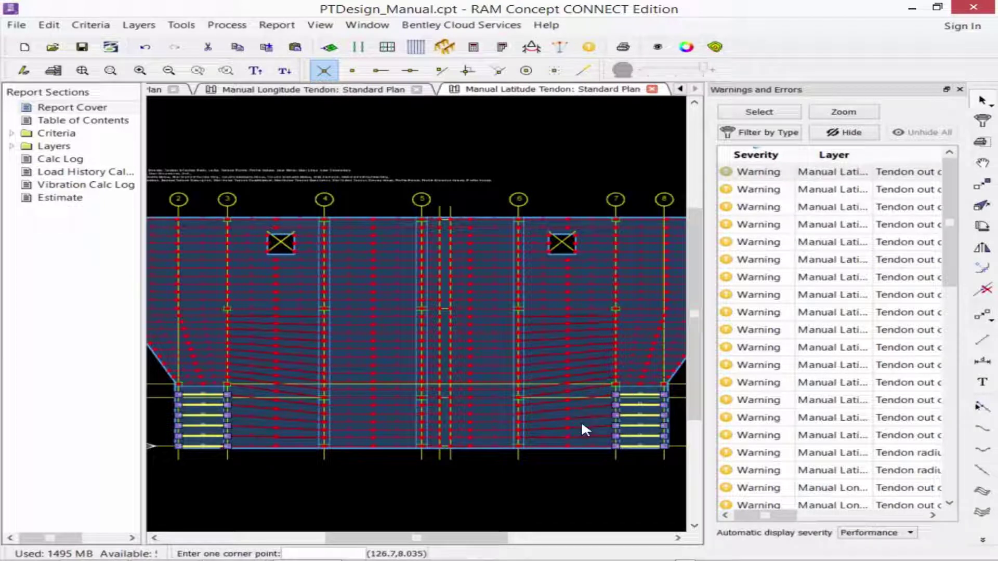
Change the twelve selected tendons' end-1 elevation from 1.25 to 3.25 inches
right_click(577, 483)
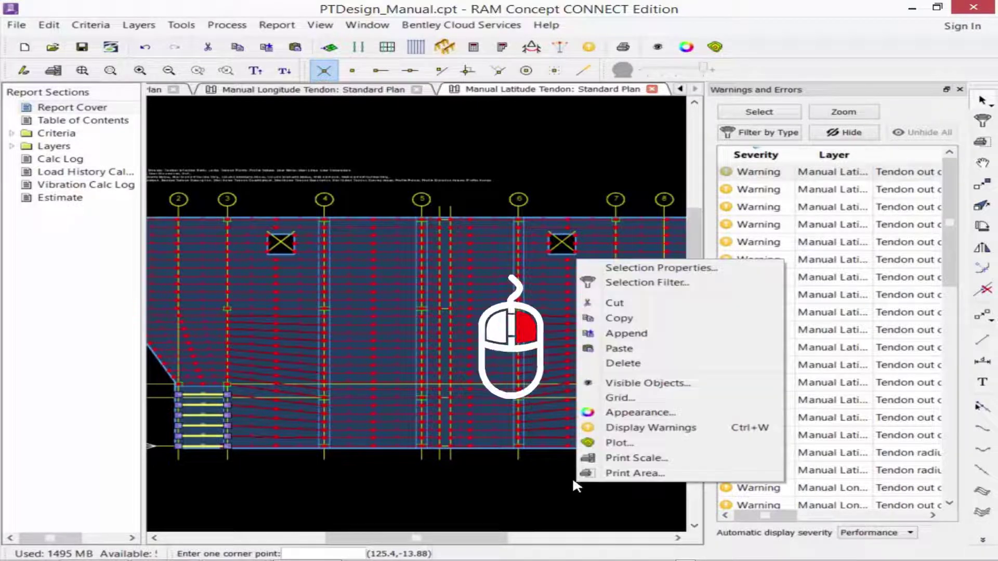
click(626, 269)
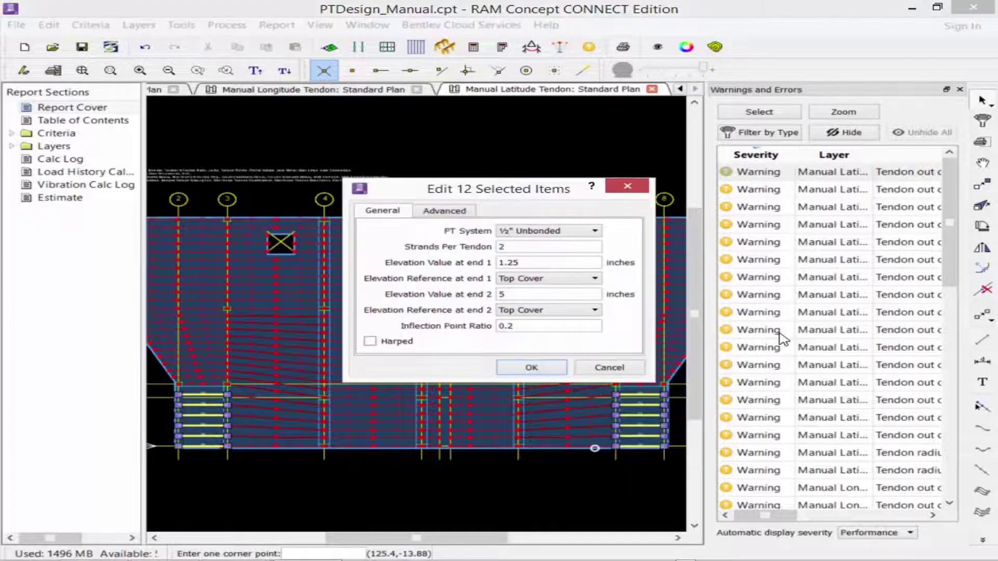
click(534, 259)
double_click(533, 260)
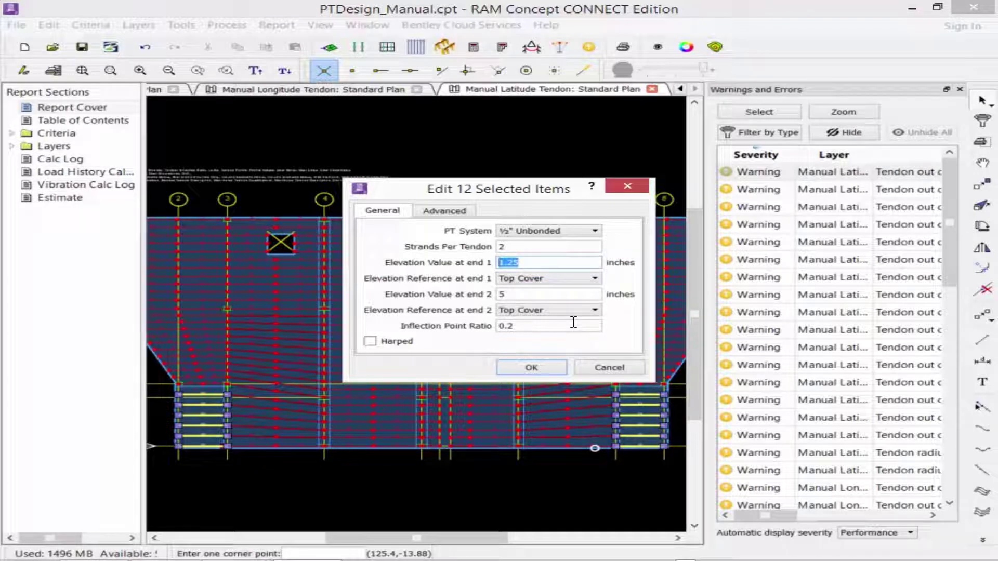
text(3.25)
click(530, 368)
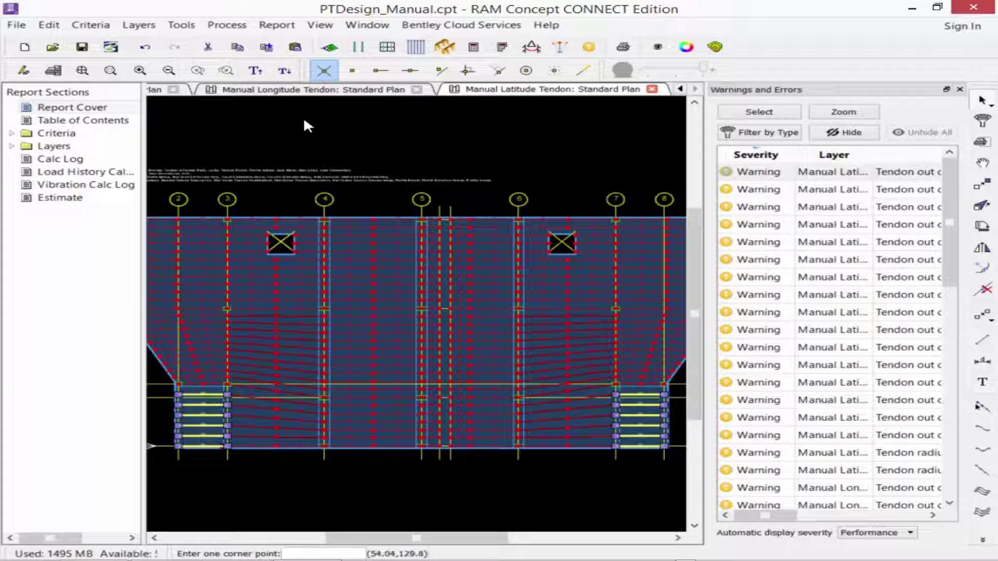
On the Manual Longitude Tendon plan, select the short edge tendons at gridlines 2 and 8
click(287, 89)
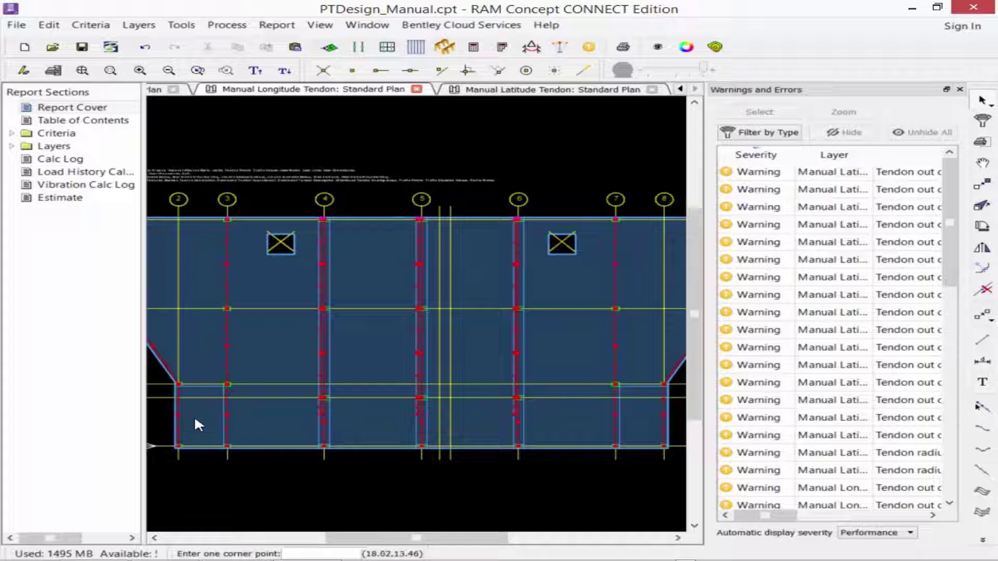
click(179, 400)
click(211, 488)
click(176, 389)
click(215, 479)
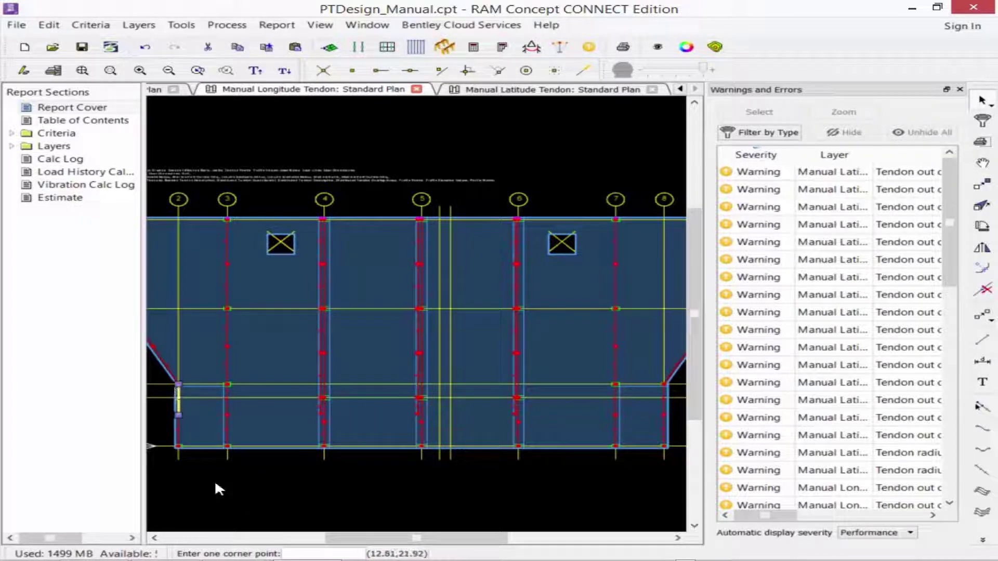
click(671, 395)
click(654, 397)
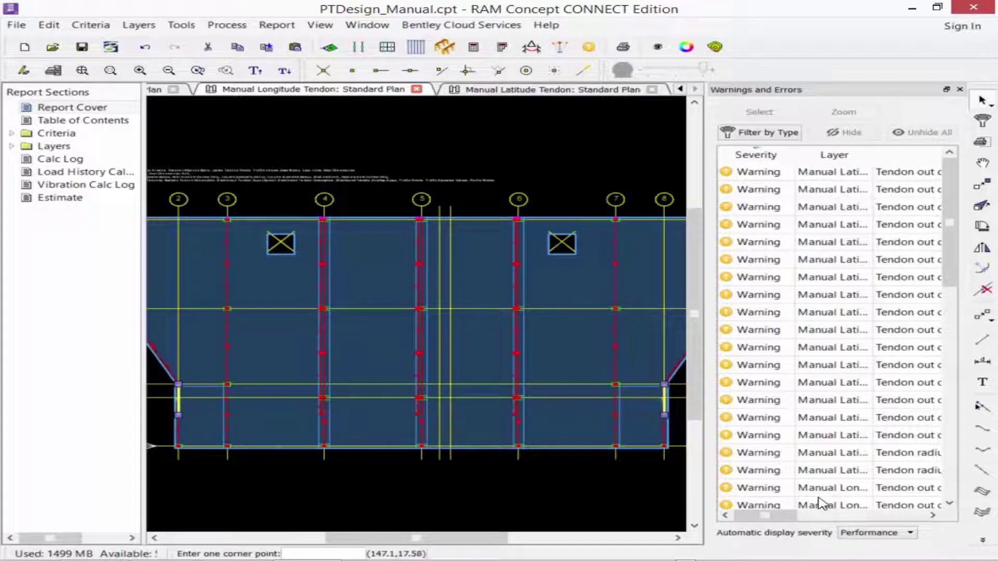
Set the two edge tendons' end-1 elevation to 3.25 inches and clear the selection
right_click(656, 401)
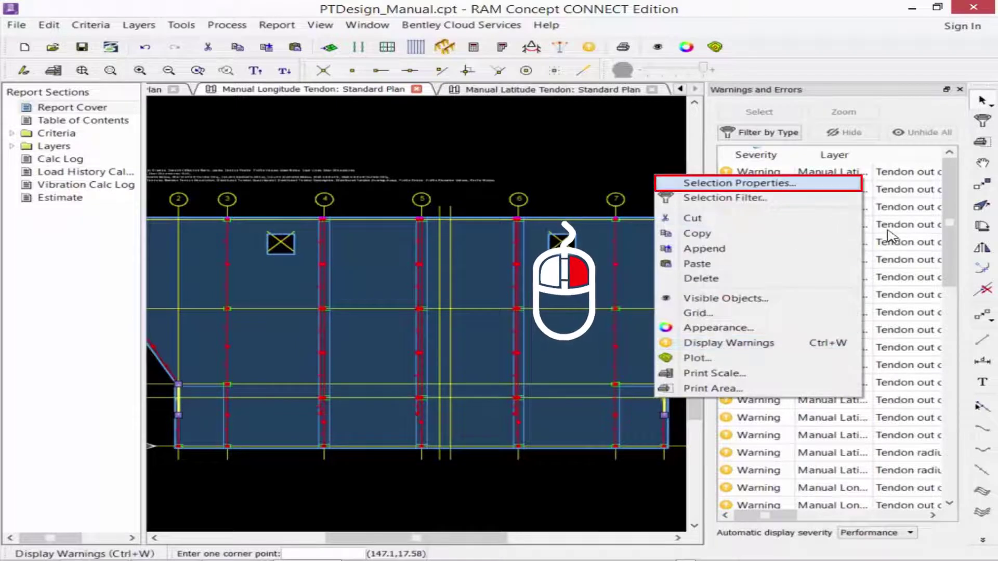
click(739, 183)
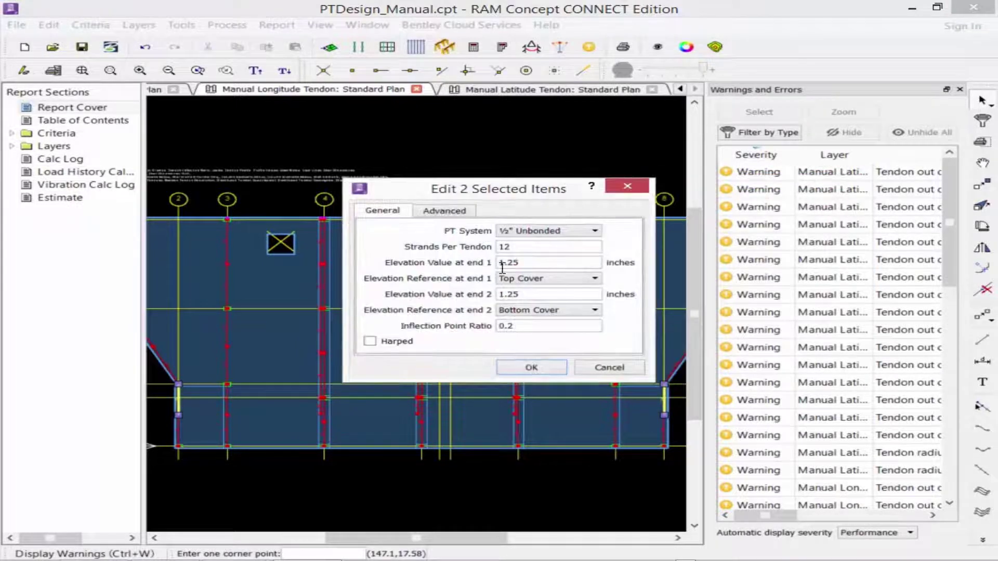
drag(525, 263, 458, 262)
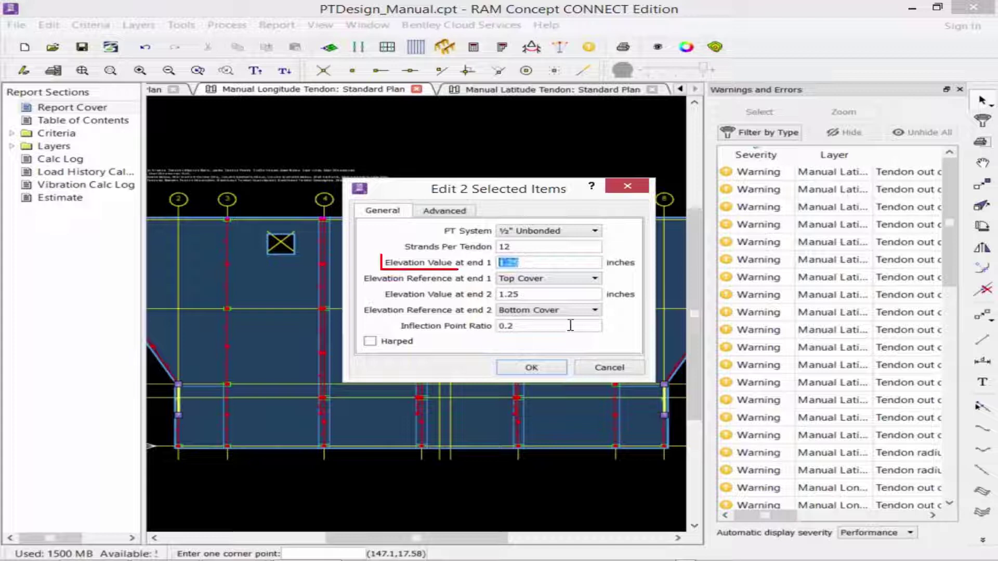
text(3.2)
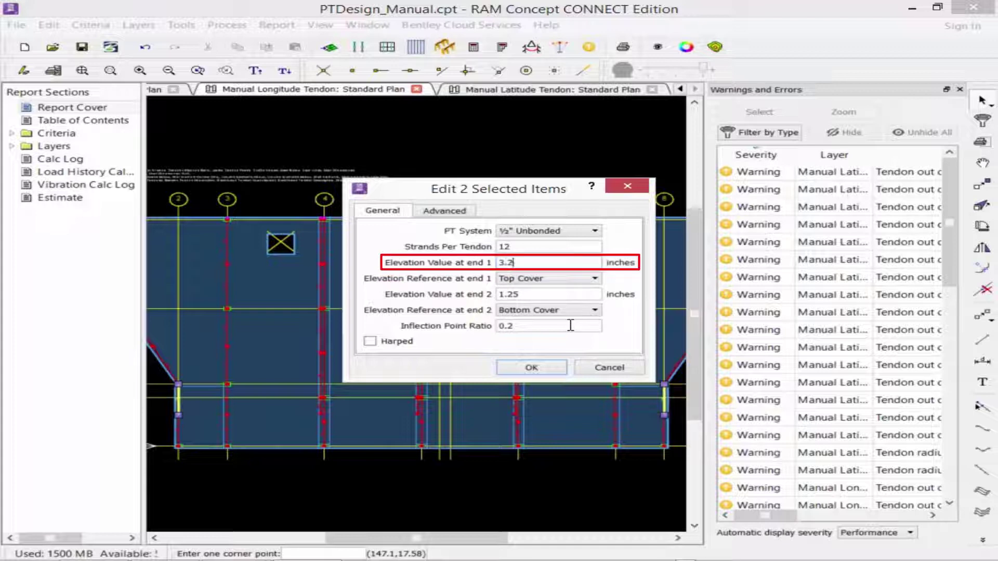
text(5)
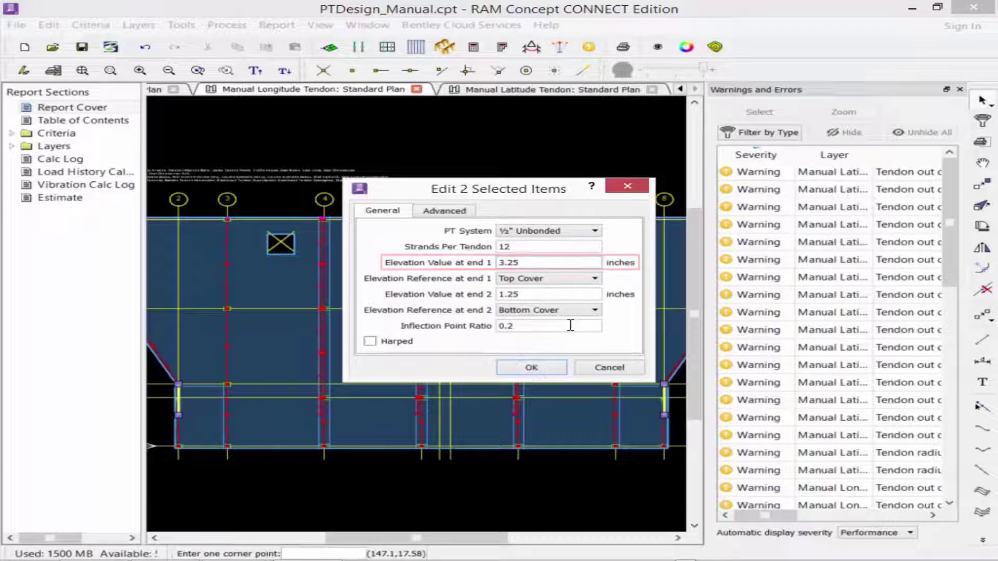
click(520, 368)
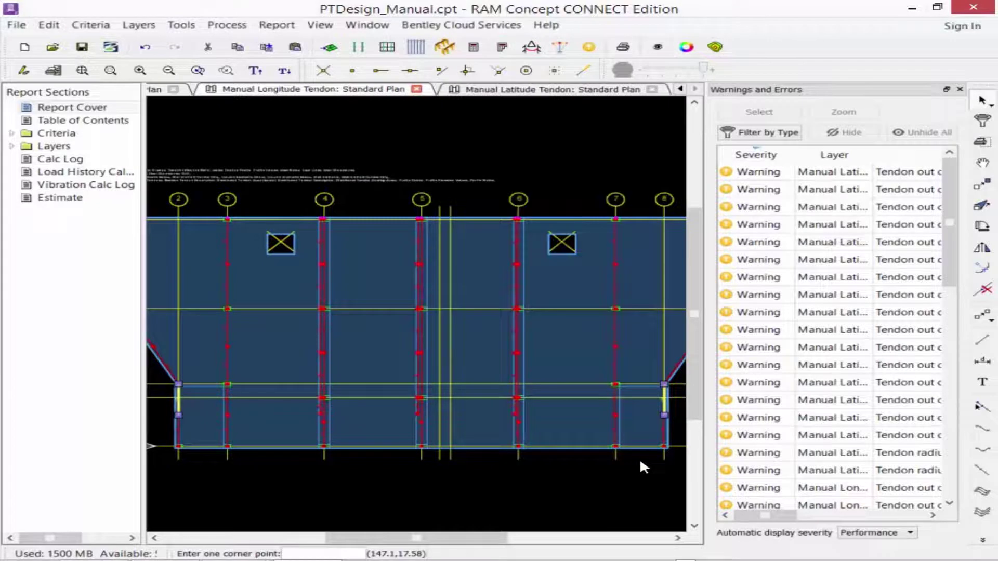
click(499, 149)
scroll(944, 287, down, 1)
scroll(945, 289, down, 1)
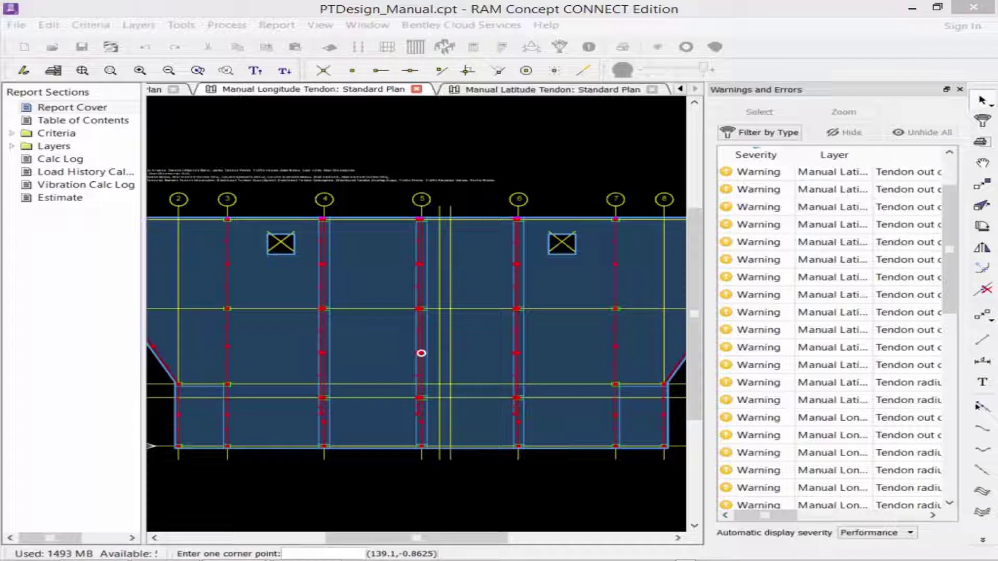
Window-select the twelve tendon segments at gridlines 4–6 and set their end-1 elevation to 5.25 inches
click(550, 412)
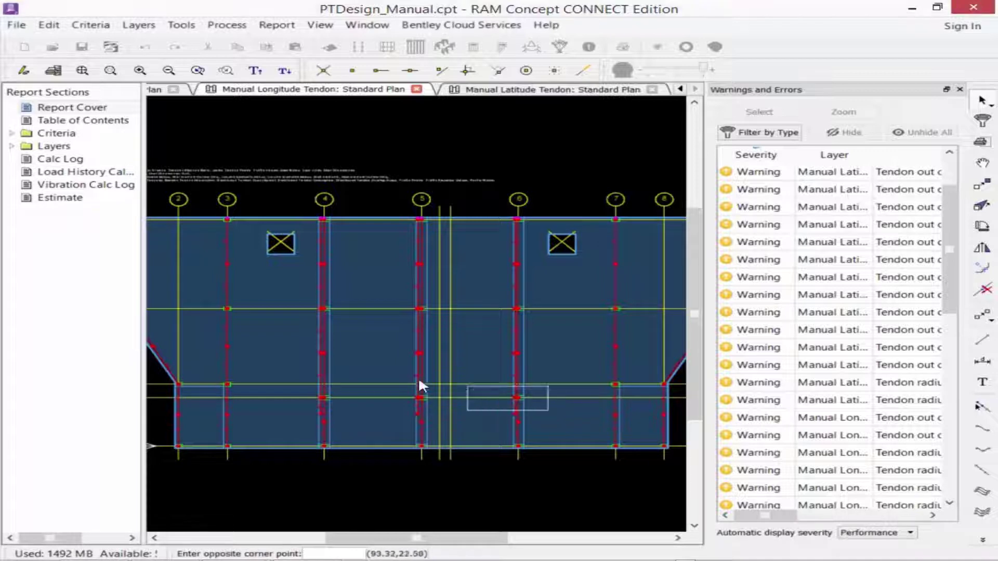
click(292, 372)
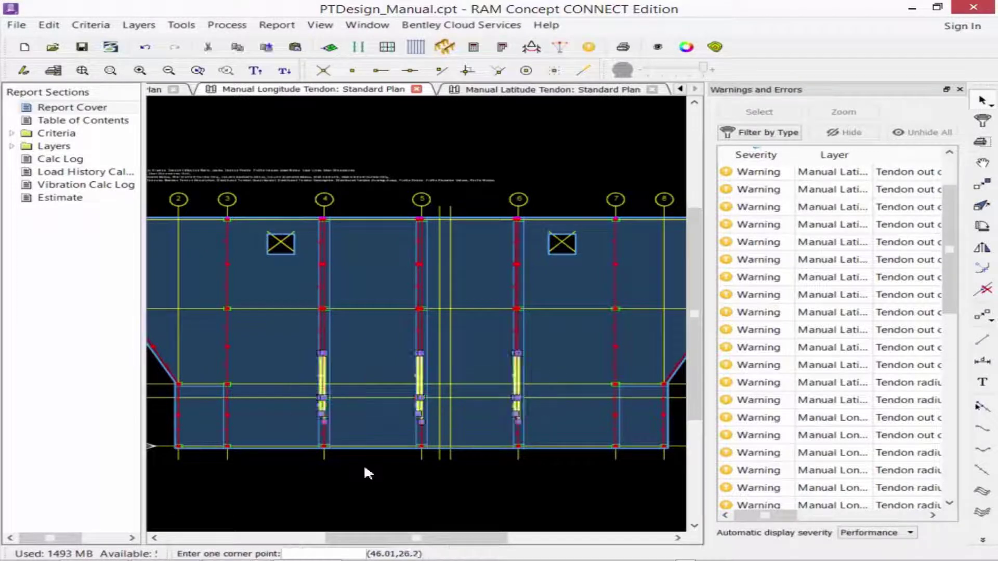
right_click(296, 372)
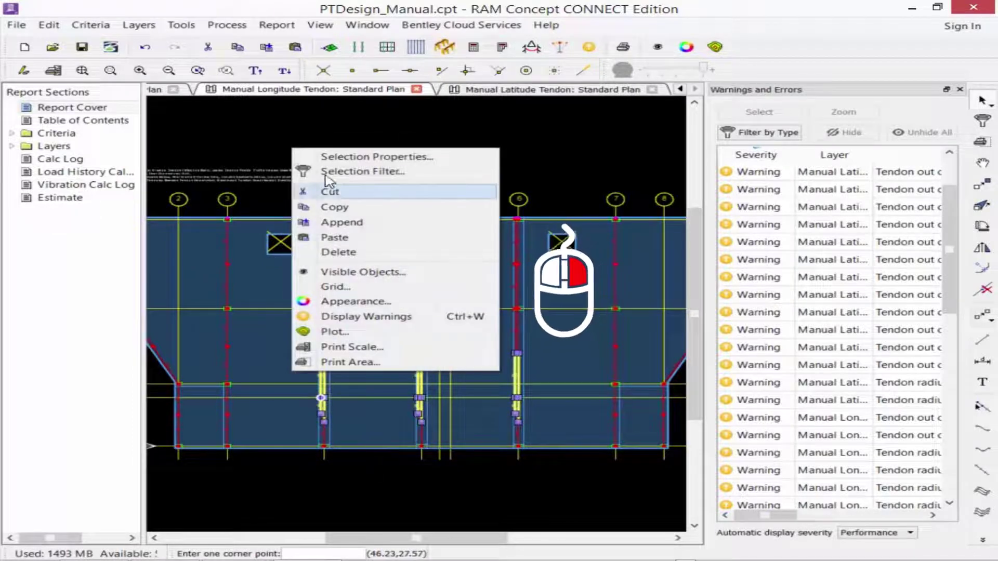
click(341, 157)
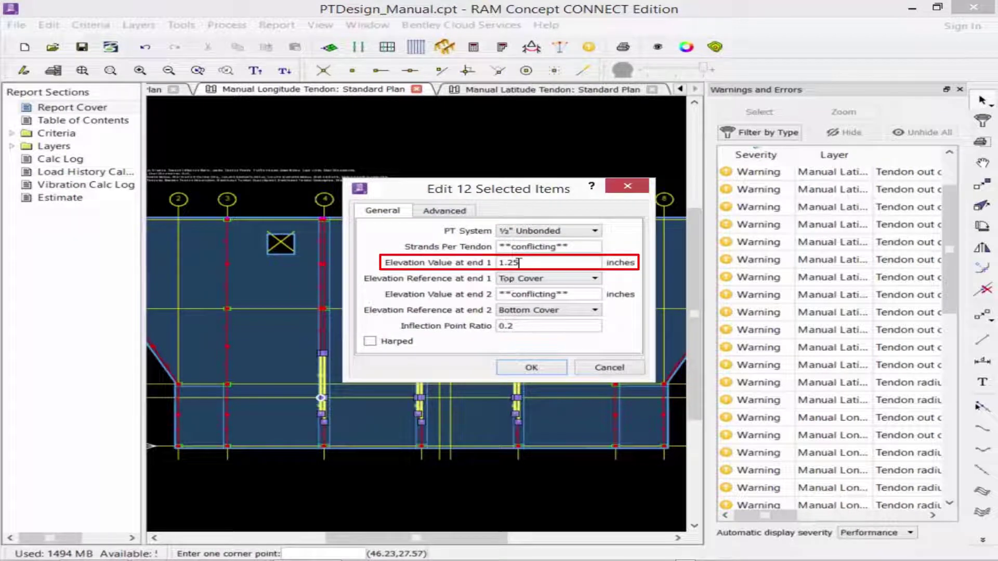
drag(518, 262, 436, 267)
text(5.25)
key(Return)
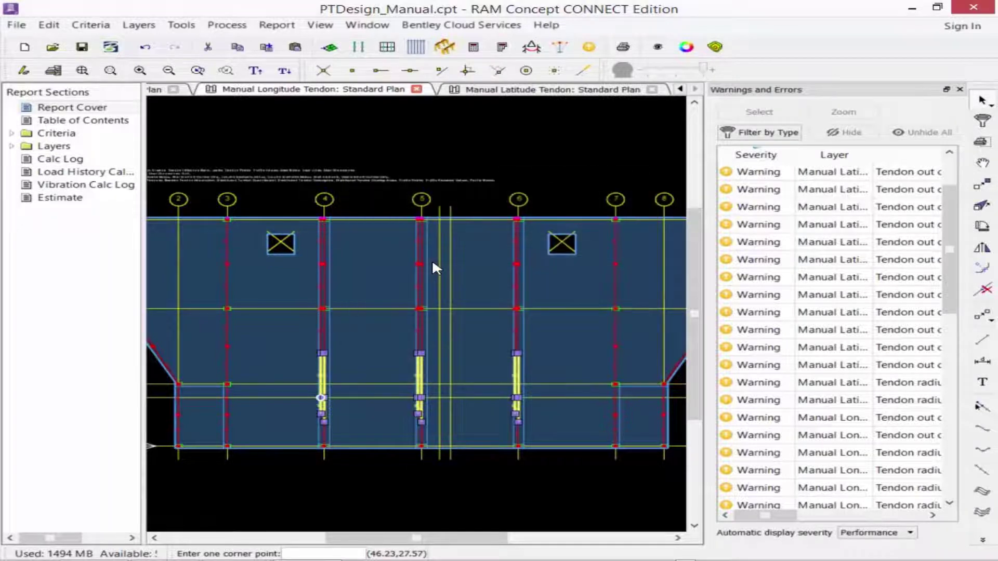
Select the six lower tendon segments at gridlines 4–6 and set their end-2 elevation to 5.25 inches
click(536, 496)
click(487, 478)
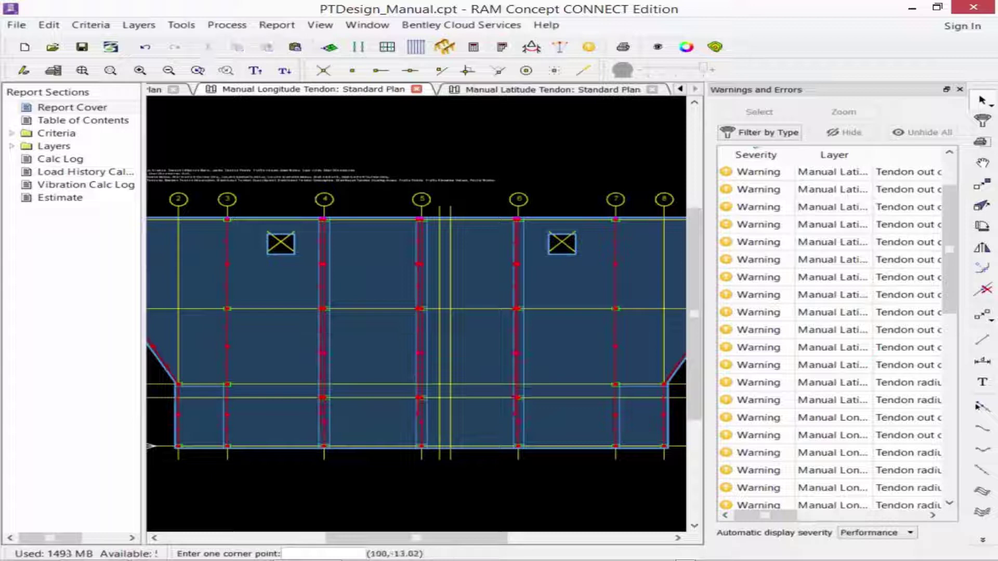
click(531, 436)
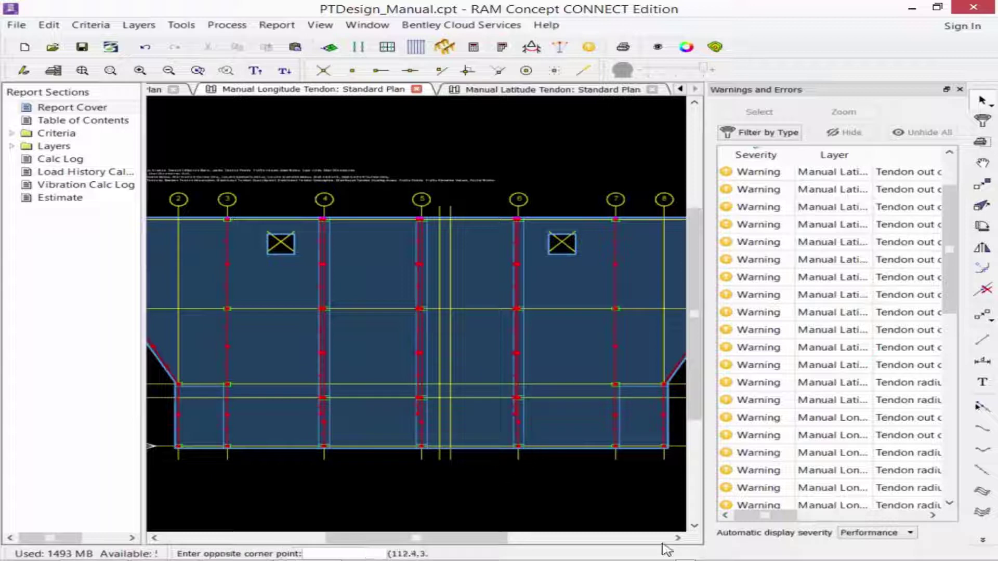
click(294, 419)
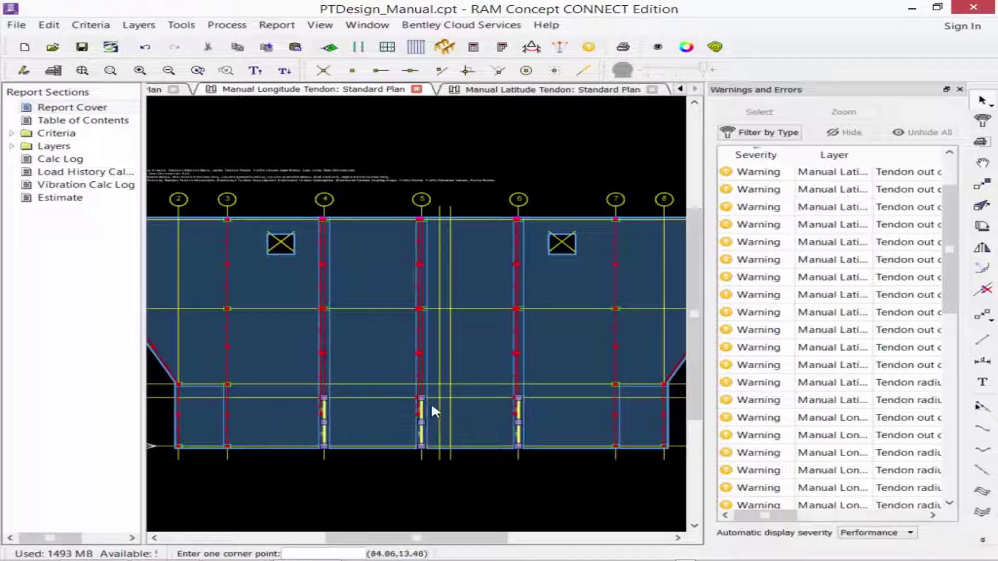
right_click(478, 425)
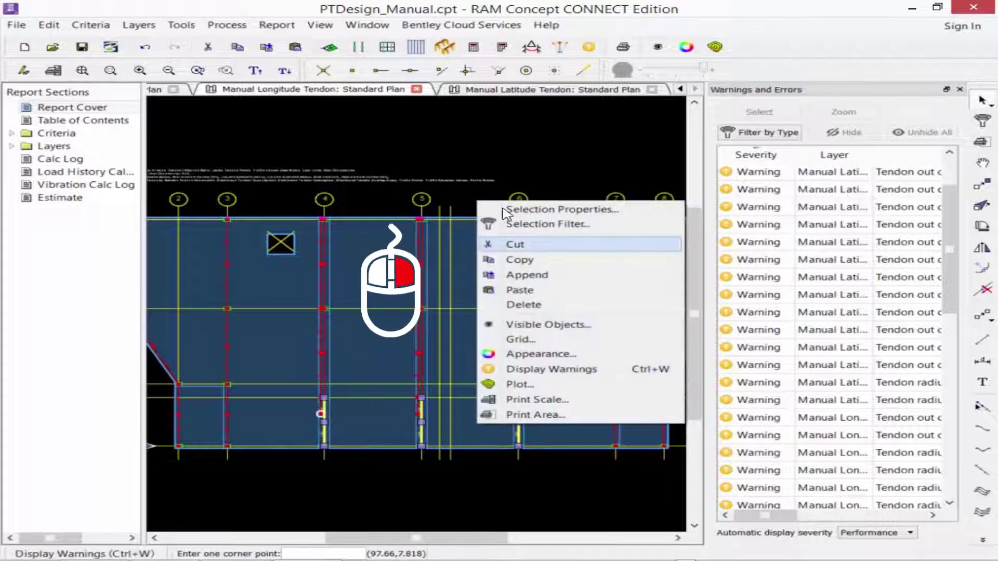
click(540, 209)
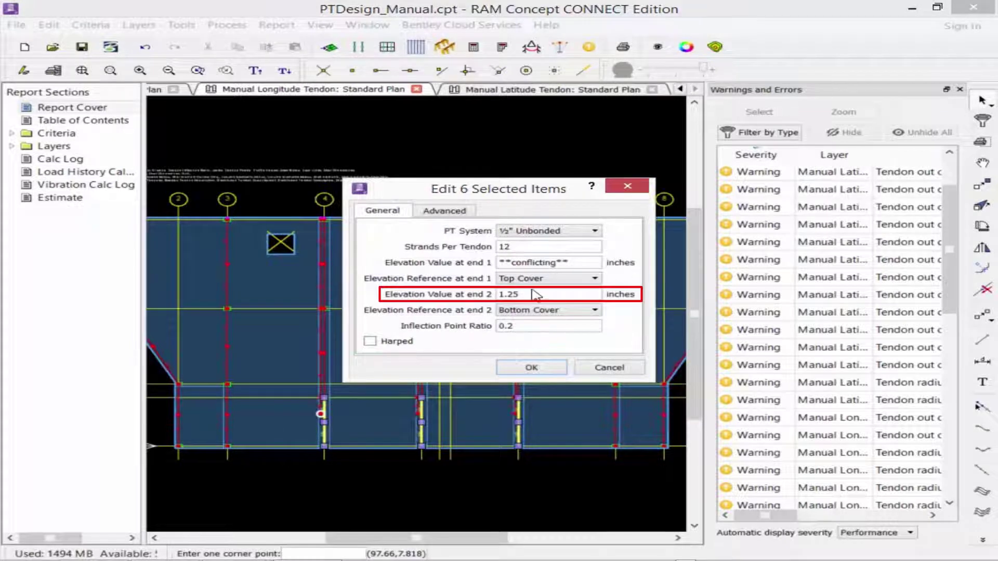
drag(535, 295, 454, 276)
text(5.25)
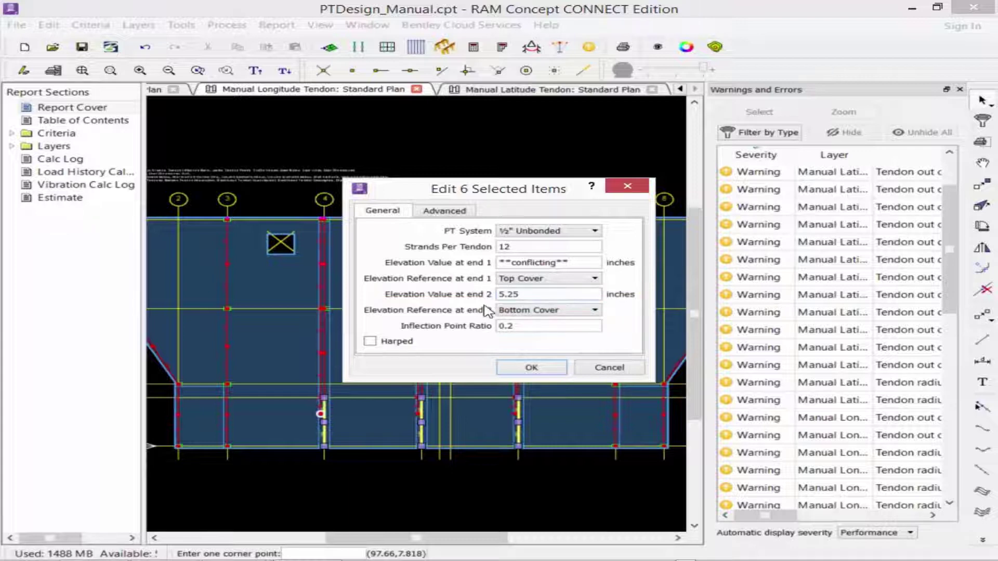
click(532, 368)
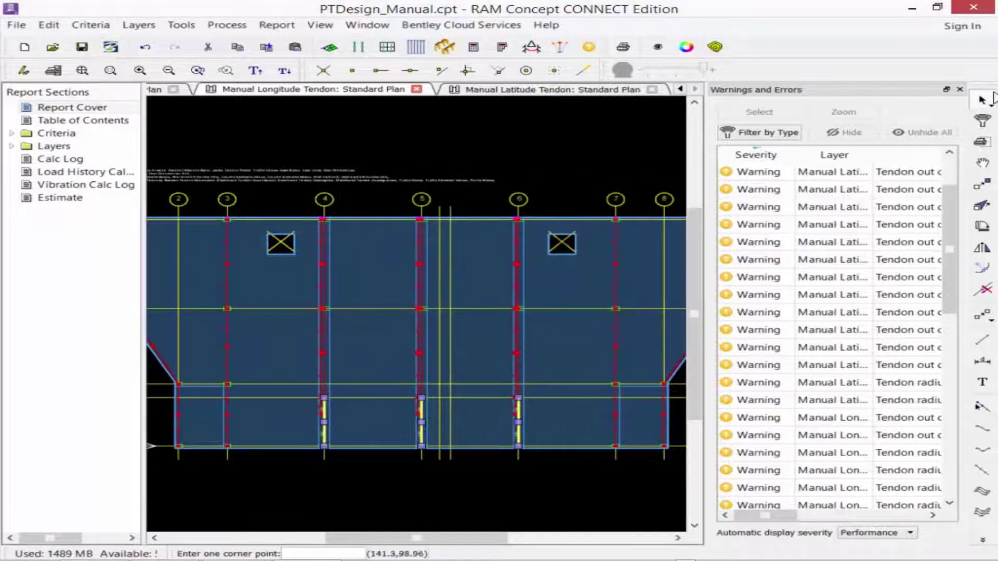
click(457, 137)
click(382, 125)
scroll(956, 346, down, 3)
scroll(956, 346, down, 2)
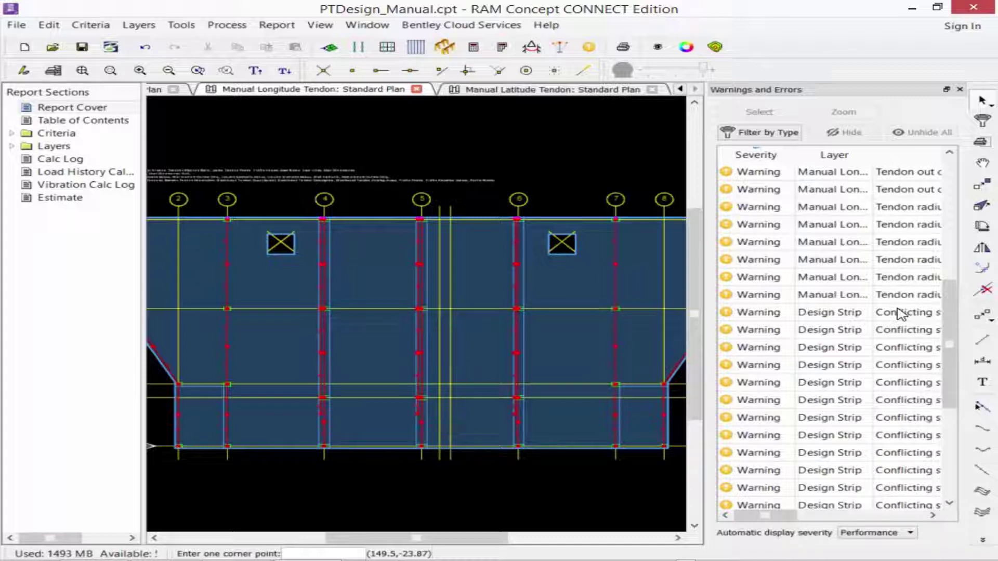
Bring up the Latitude Design Spans Plan from the Layers > Design Strip entries
click(139, 26)
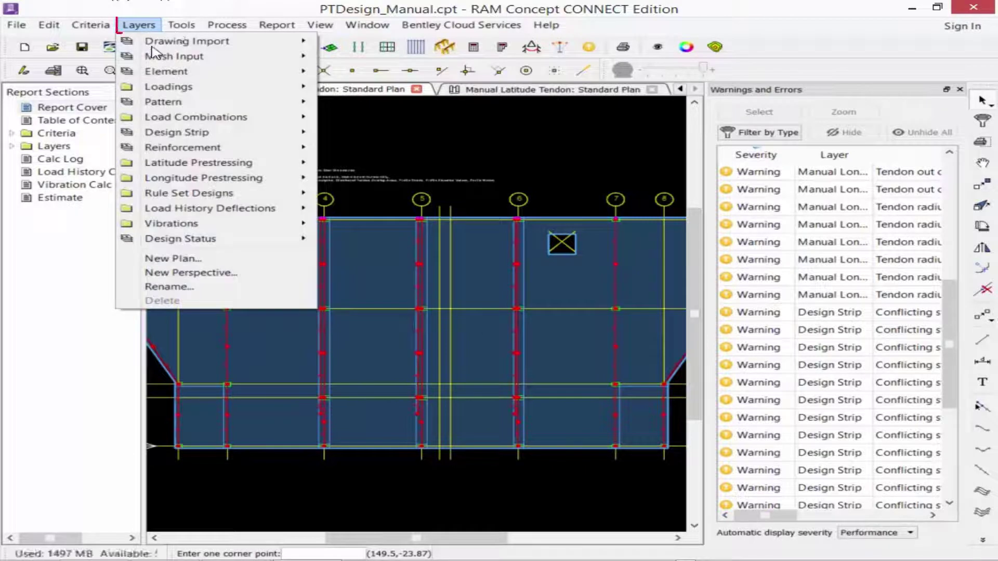
mouse_move(130, 133)
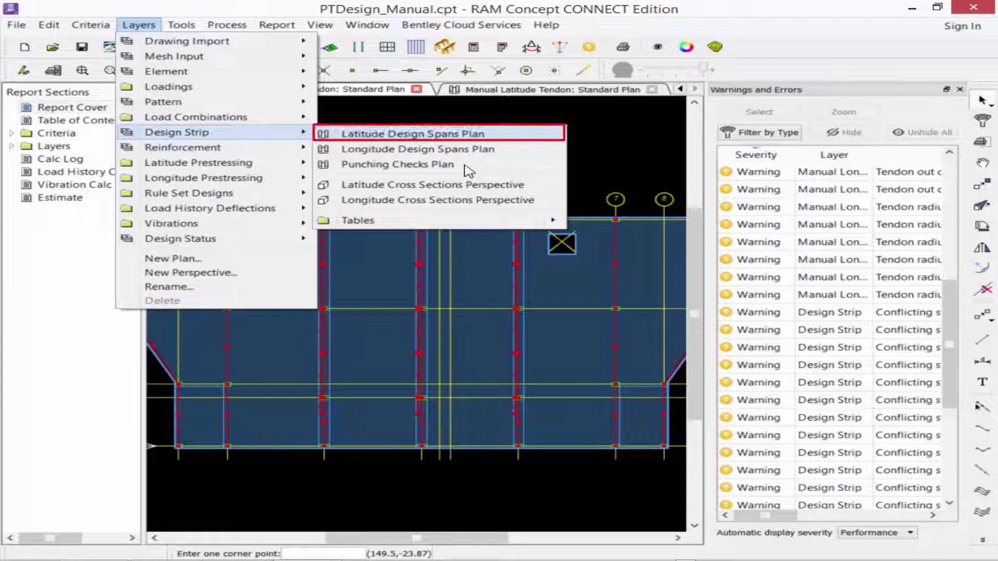
key(Return)
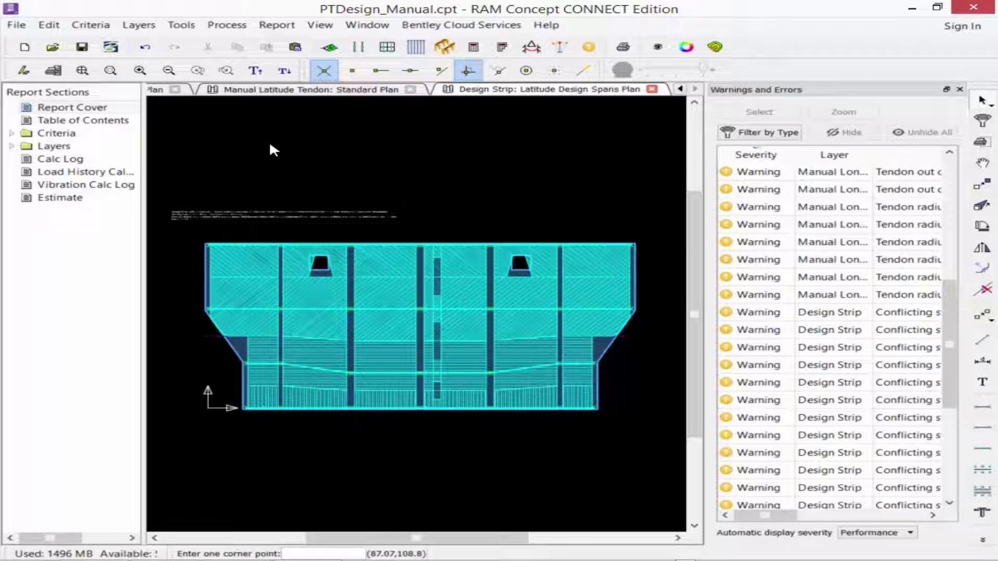
click(110, 47)
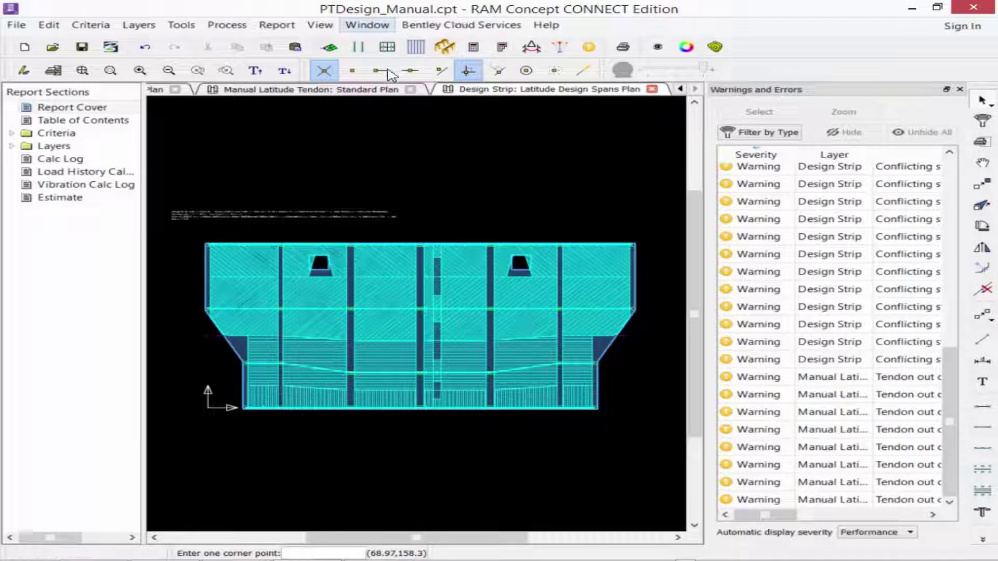
Run Calc All, regenerating the out-of-date mesh before the calculation proceeds
click(473, 48)
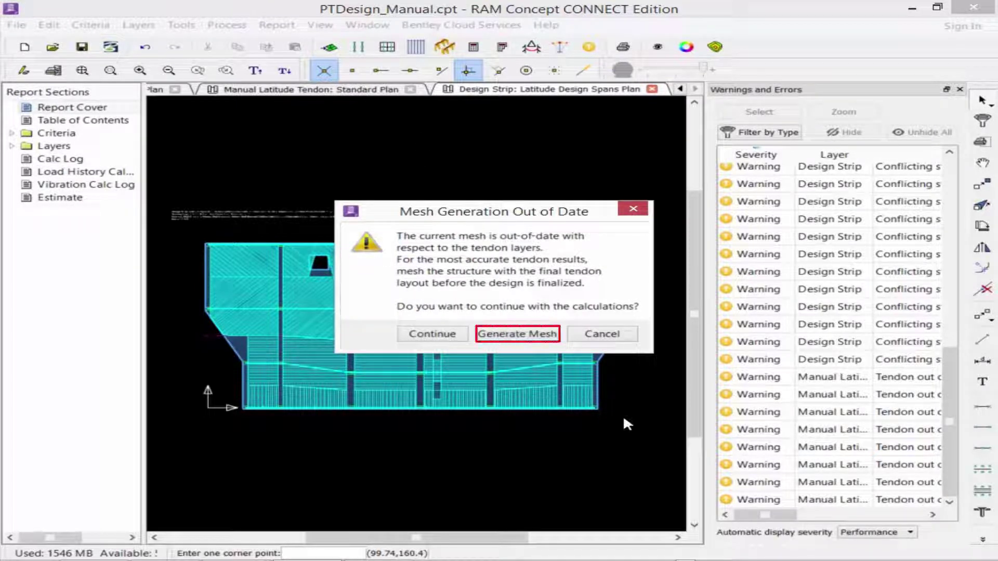
key(Return)
click(470, 323)
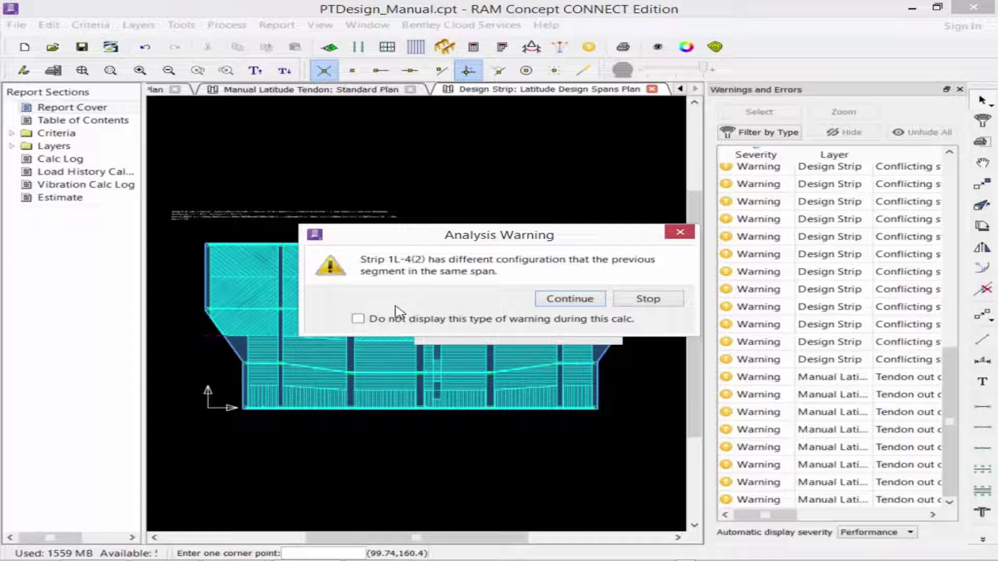
Suppress the strip 1L-4(2) configuration warning for this calc and let the calculation finish
click(385, 319)
click(551, 299)
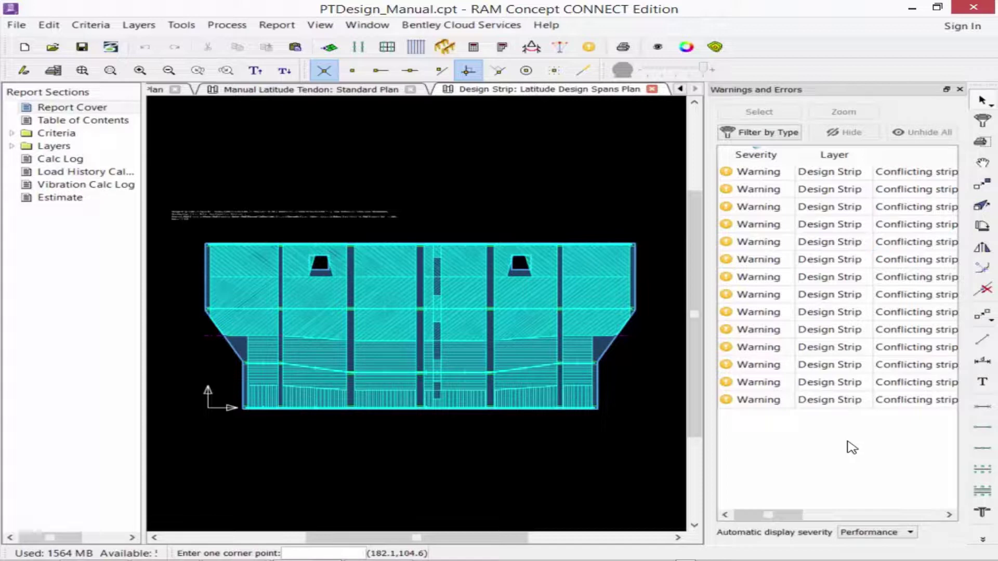
Hide all 14 Design Strip warnings, close the warnings list, and zoom to the whole slab plan
click(755, 176)
drag(755, 175, 765, 401)
click(843, 132)
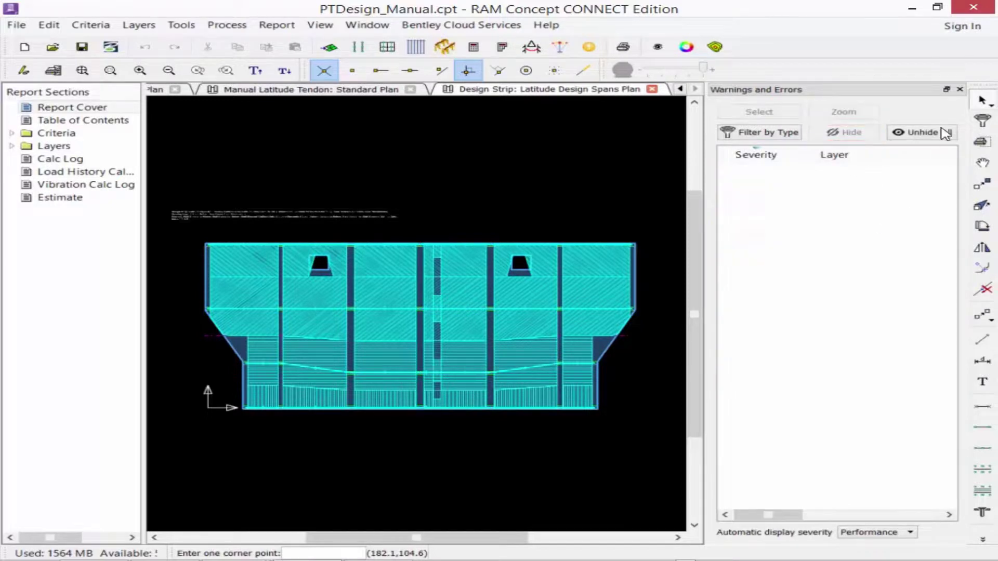
click(959, 89)
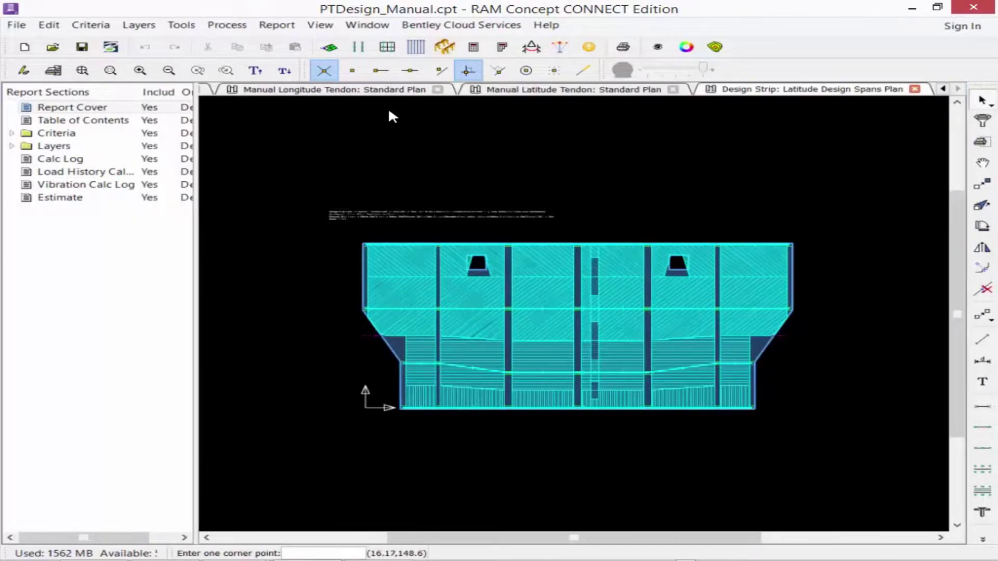
click(82, 71)
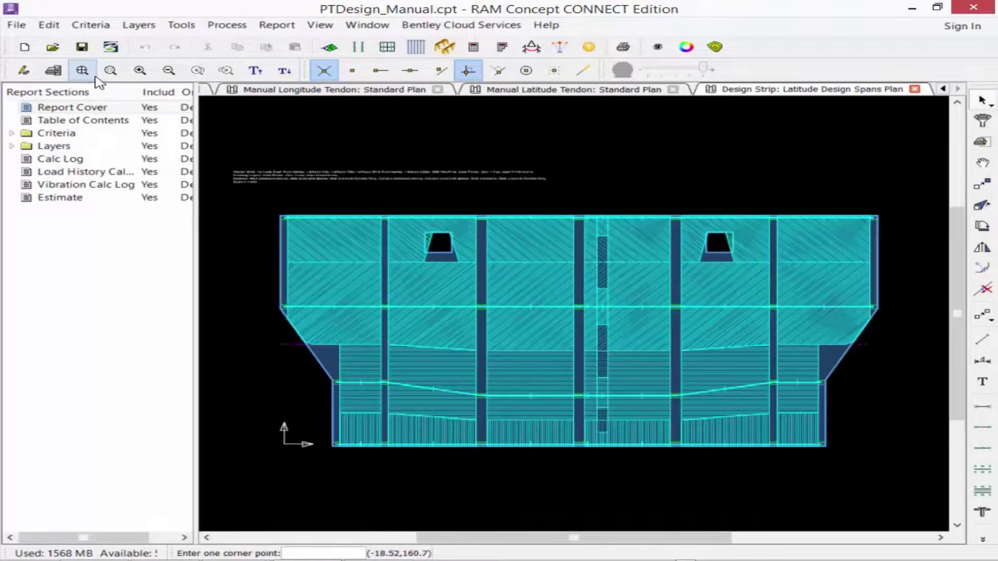